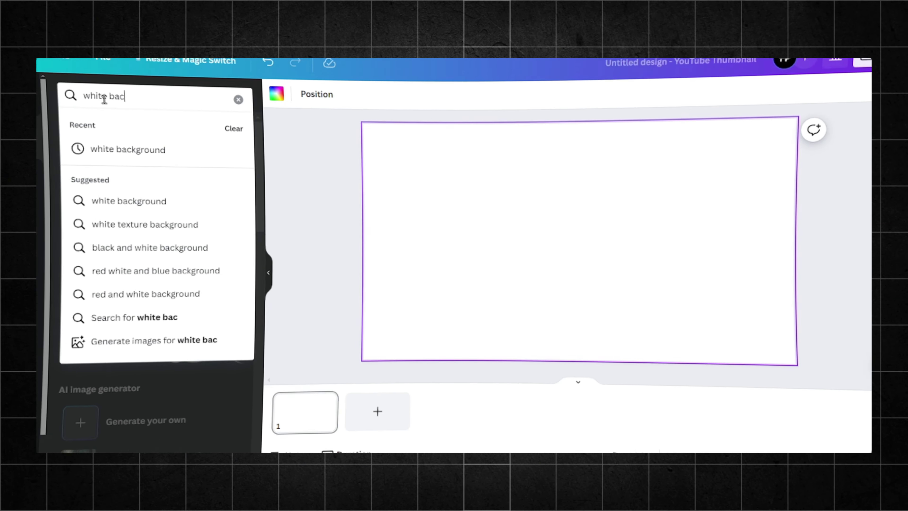
Search photos for 'white background' and make the white bokeh photo fill the page.
type("kground")
key("Return")
left_click(169, 133)
left_click(213, 269)
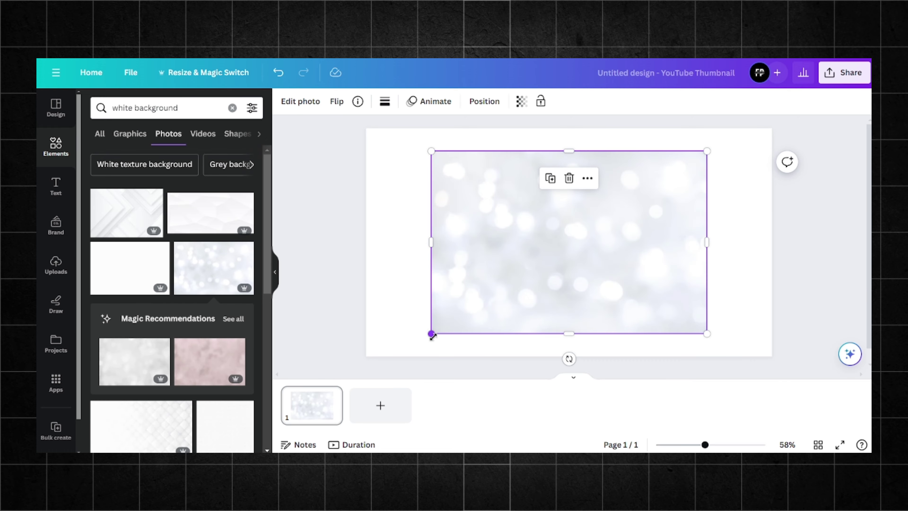
left_click_drag(463, 304, 534, 398)
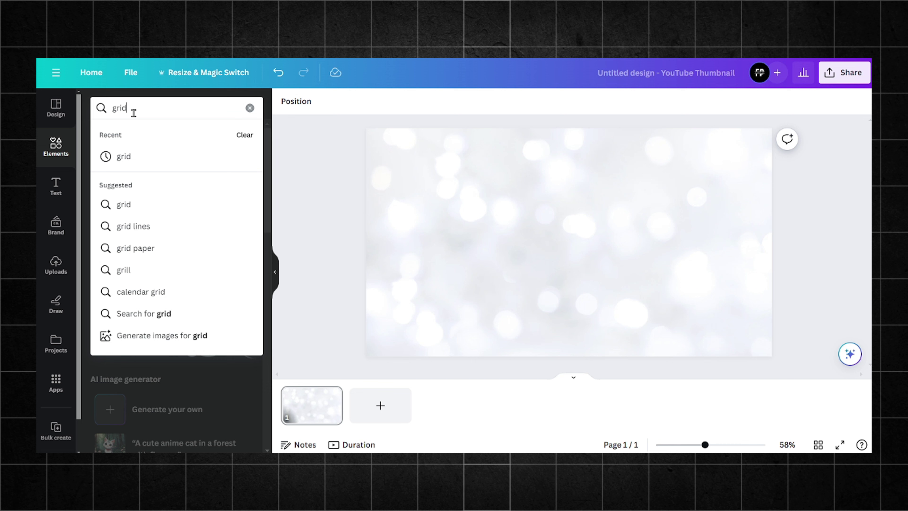
Add an enlarged grid graphic at top-left, duplicate it, and set the left grid's transparency to 30.
key("Return")
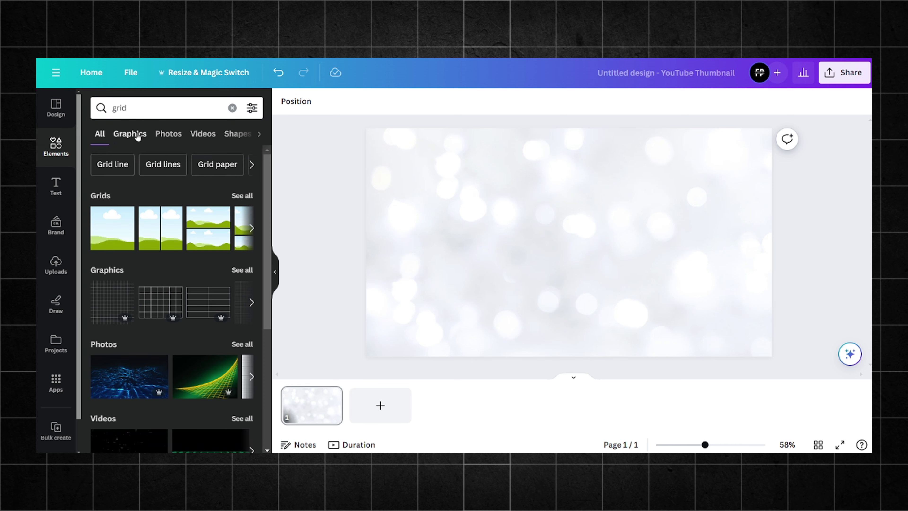
left_click(138, 135)
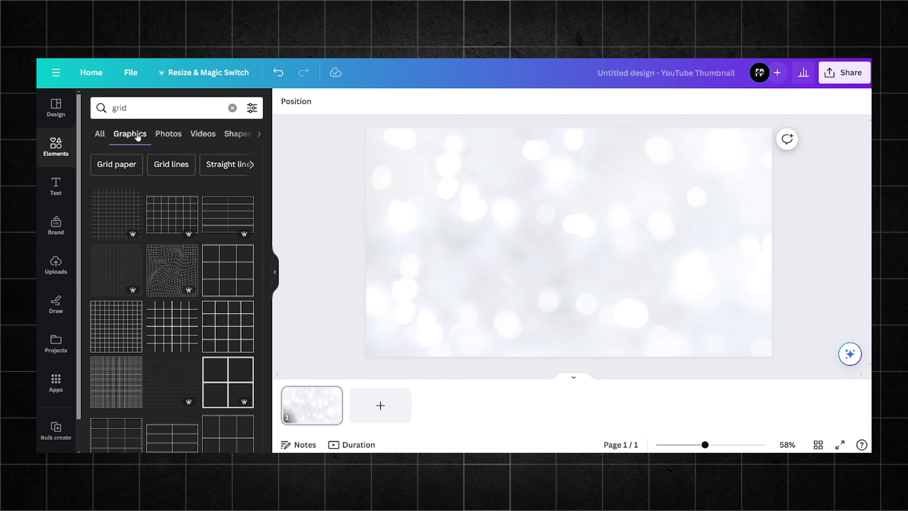
left_click(116, 220)
left_click_drag(523, 286, 380, 393)
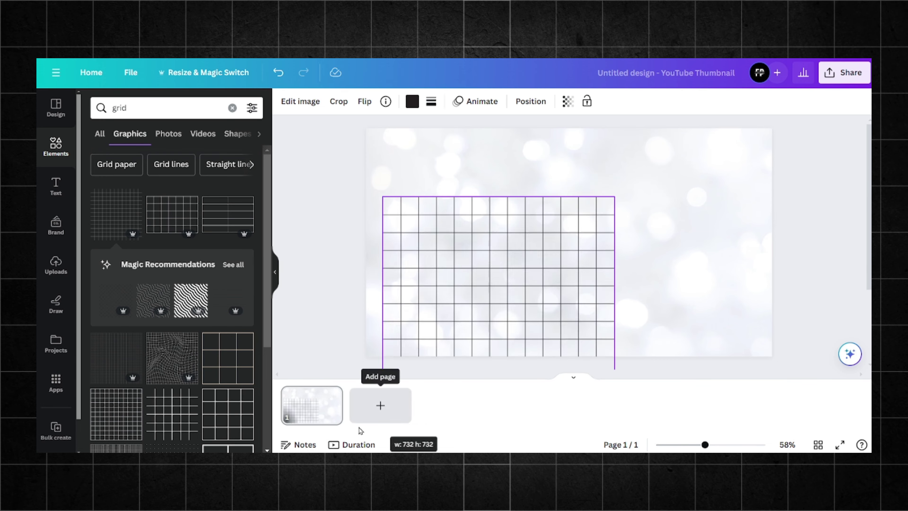
left_click_drag(517, 309, 486, 299)
left_click(470, 161)
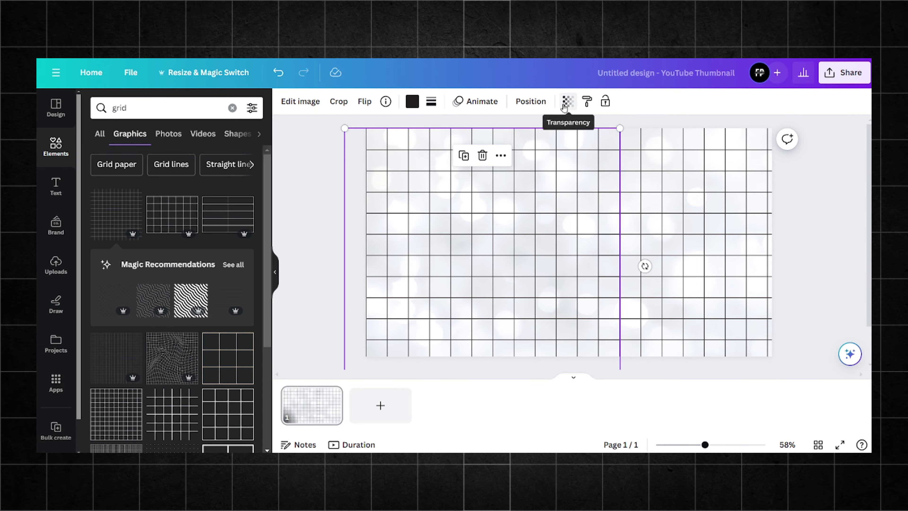
left_click(568, 101)
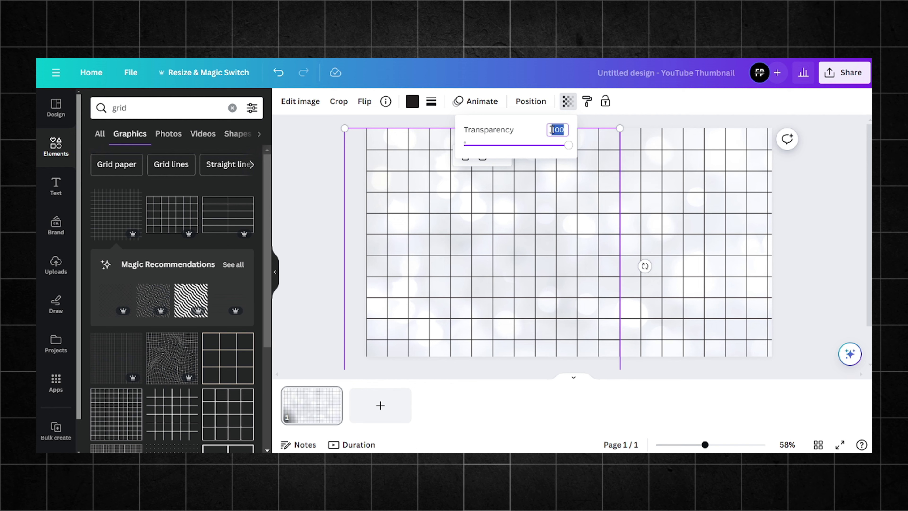
type("30")
left_click(676, 198)
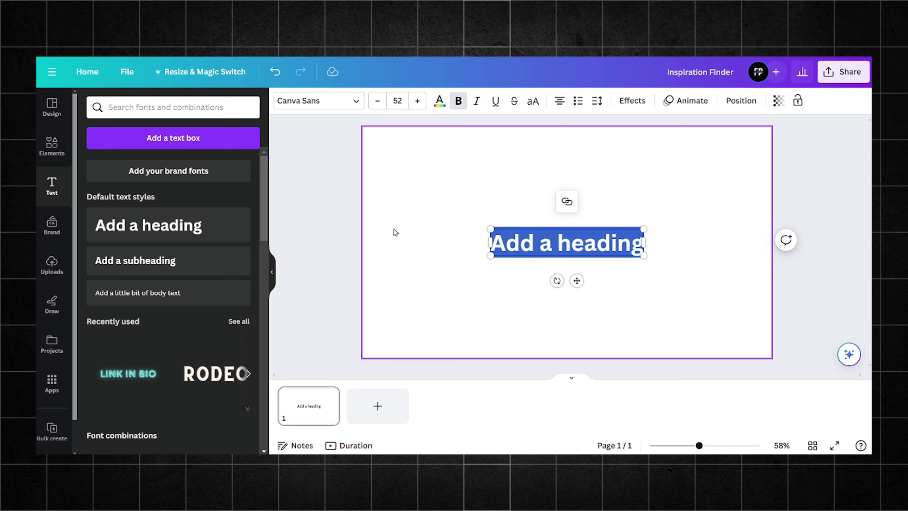
Replace the heading with 'Insiration finder' in uppercase and move it near the page top.
key("BackSpace")
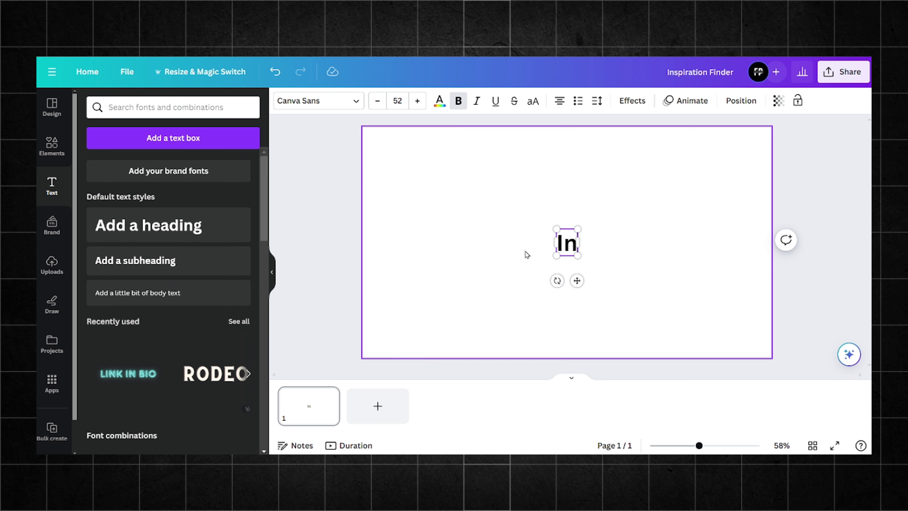
type("Insiration finder")
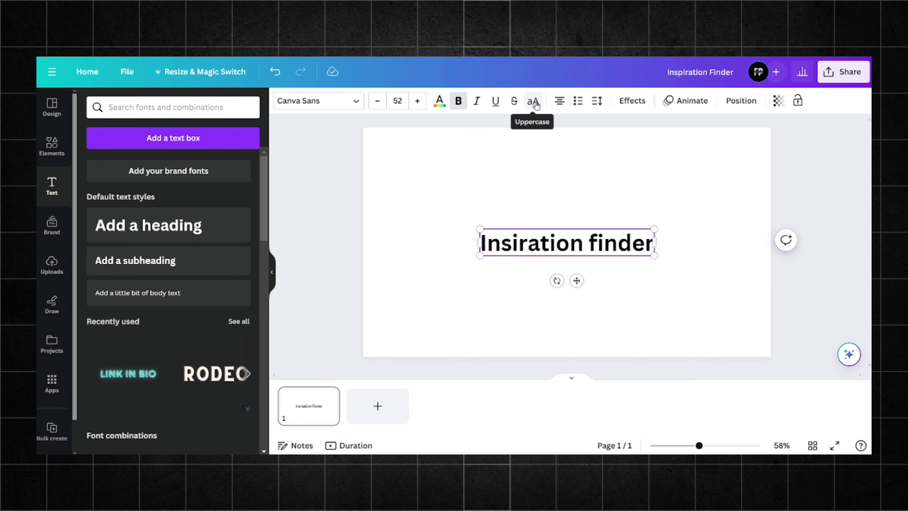
left_click(534, 102)
left_click_drag(576, 280, 573, 205)
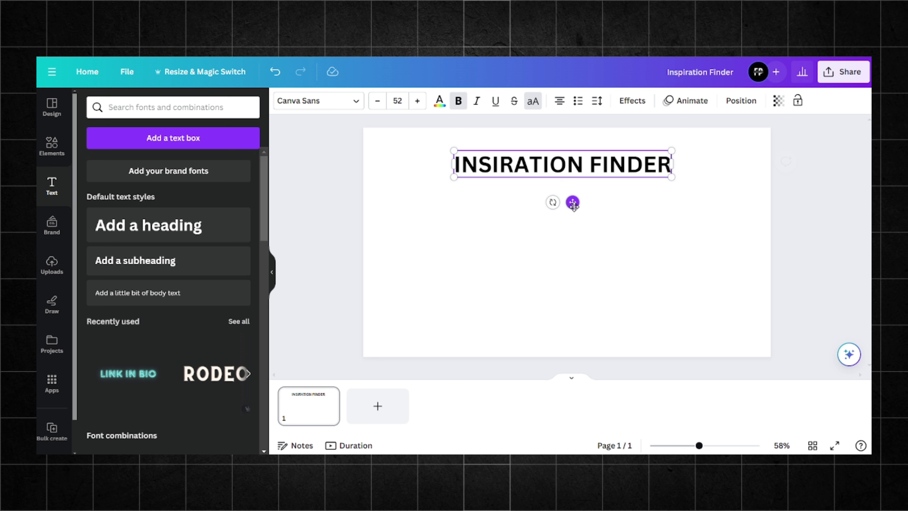
Set the title font to Archivo Black and enlarge it to span the page width.
left_click(356, 102)
left_click(158, 171)
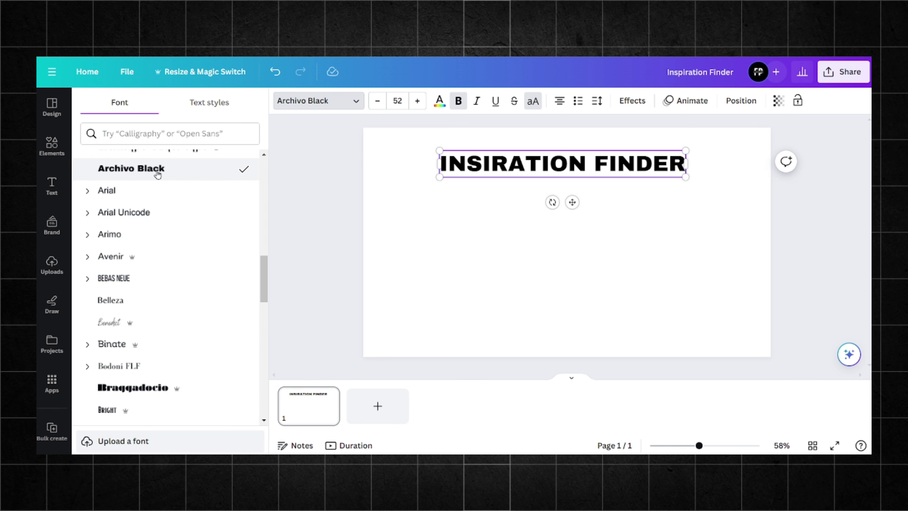
left_click_drag(440, 177, 394, 181)
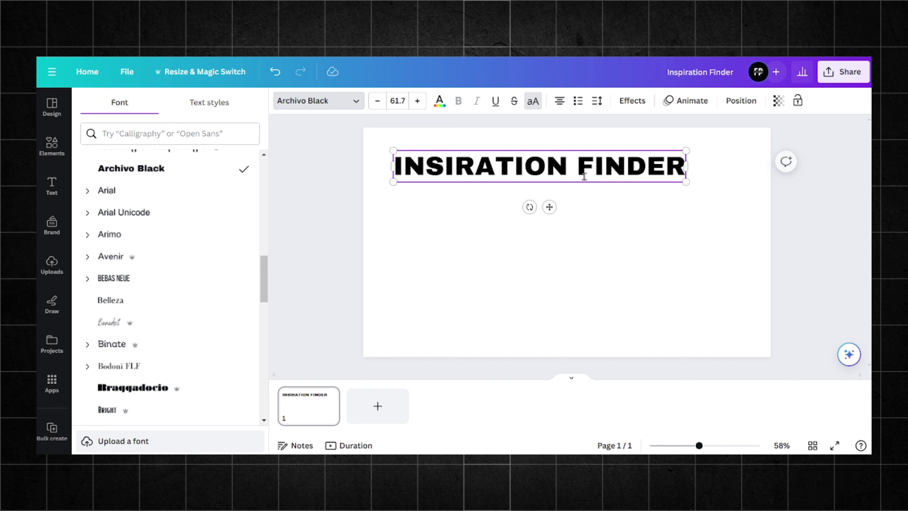
left_click_drag(686, 182, 748, 202)
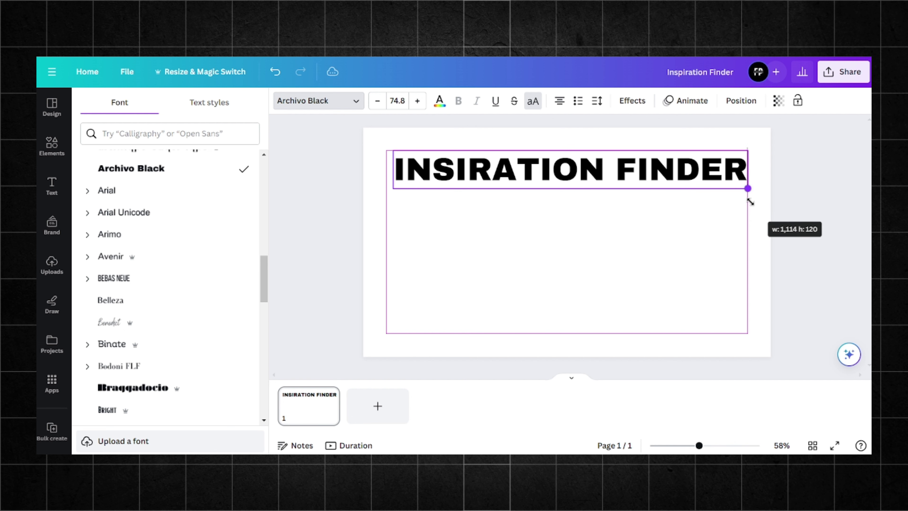
Select all the title text and bring up the custom text colour picker.
double_click(579, 176)
left_click(439, 101)
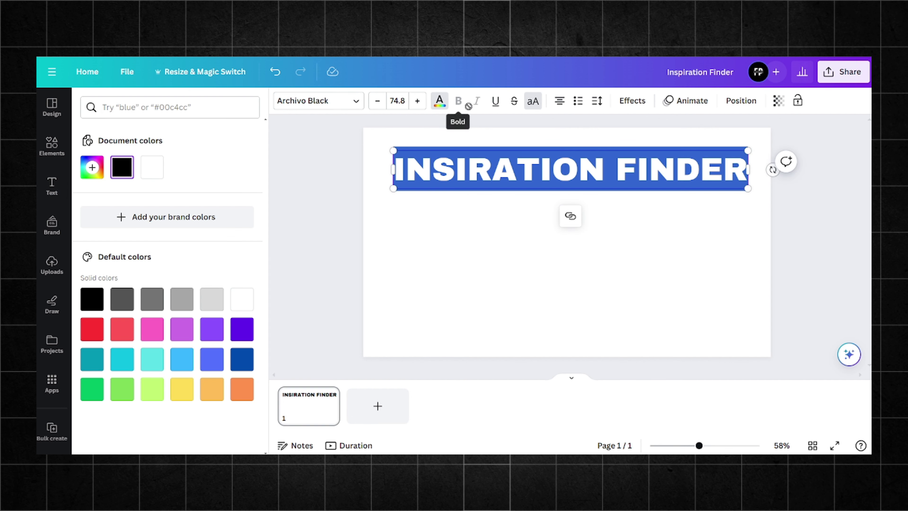
left_click(93, 166)
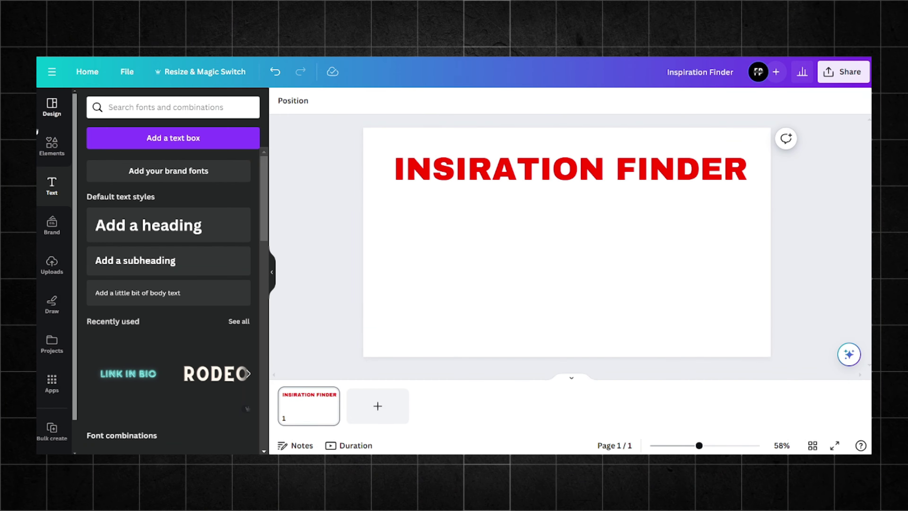
Make the title red, then add the black swoosh from a 'curved line' element search.
left_click(47, 150)
left_click(143, 111)
type("cur")
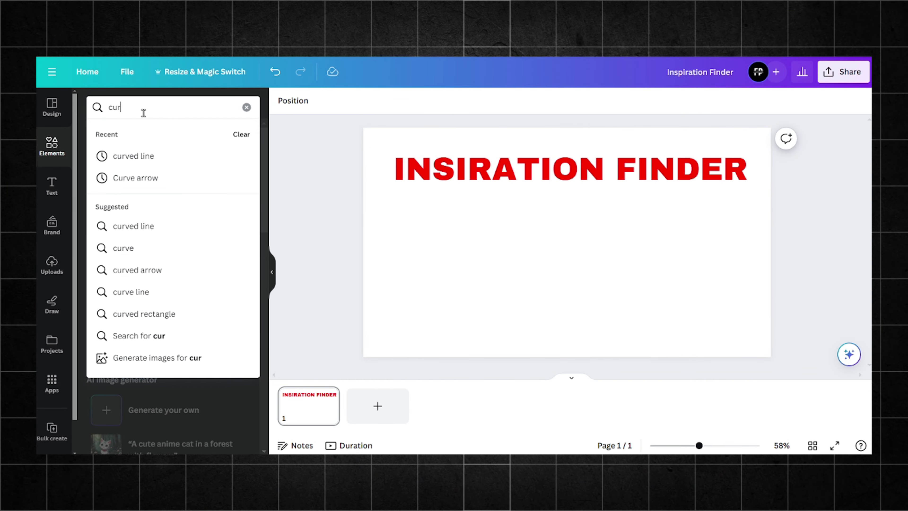
type("ved line")
key("Return")
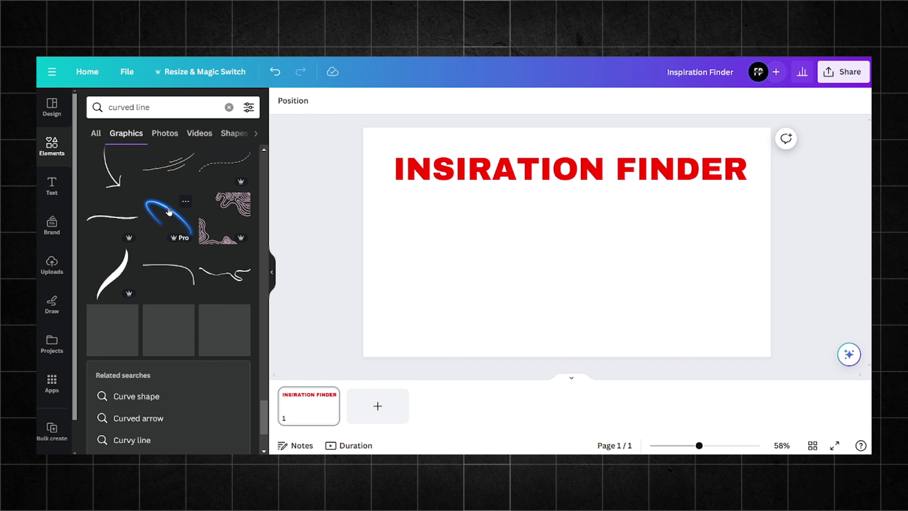
left_click(111, 216)
Stretch the swoosh to the title's width and position it just beneath the title.
left_click_drag(483, 254, 355, 251)
left_click_drag(441, 247, 486, 219)
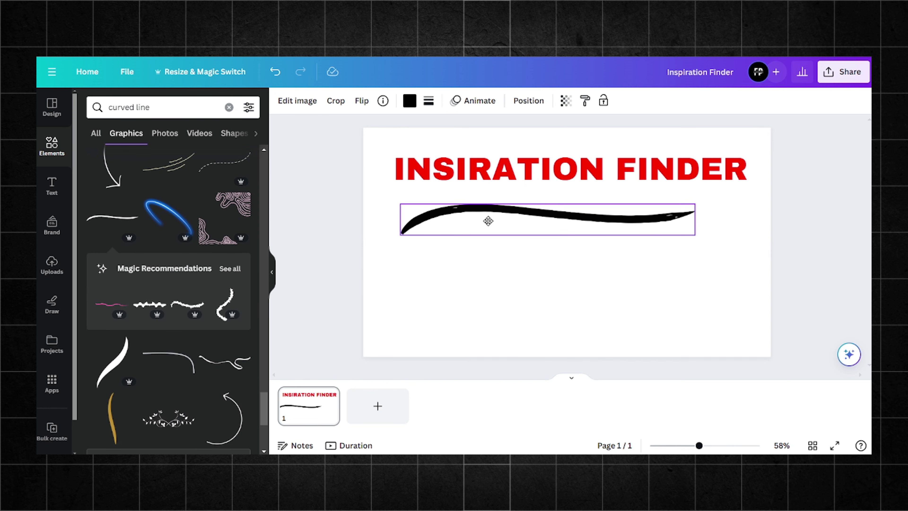
left_click_drag(697, 239, 751, 244)
left_click_drag(669, 233, 640, 209)
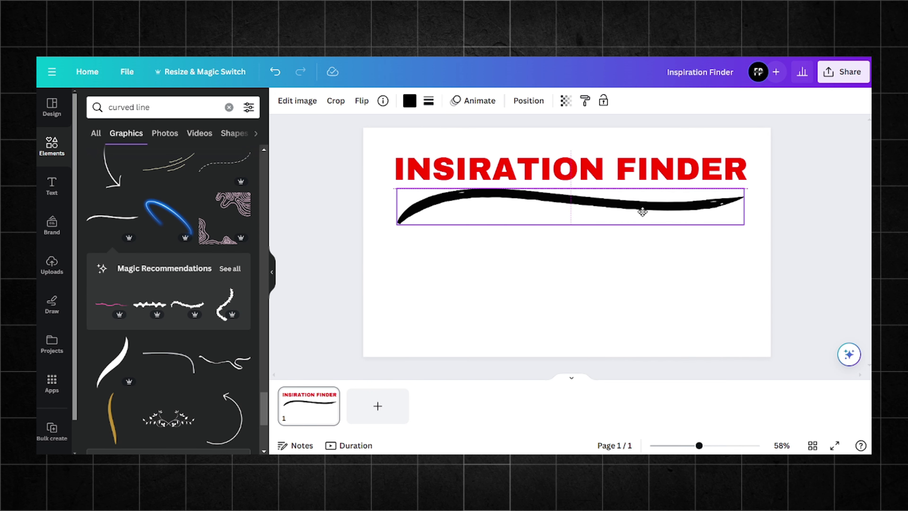
left_click_drag(749, 225, 748, 225)
Colour the swoosh red and flip it vertically.
left_click(410, 101)
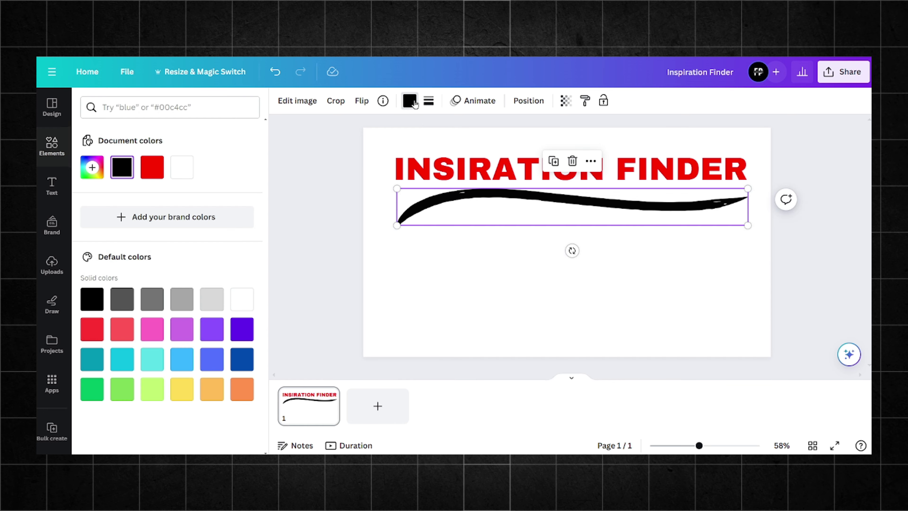
left_click(150, 166)
left_click(357, 217)
left_click(407, 215)
left_click(362, 101)
left_click(364, 150)
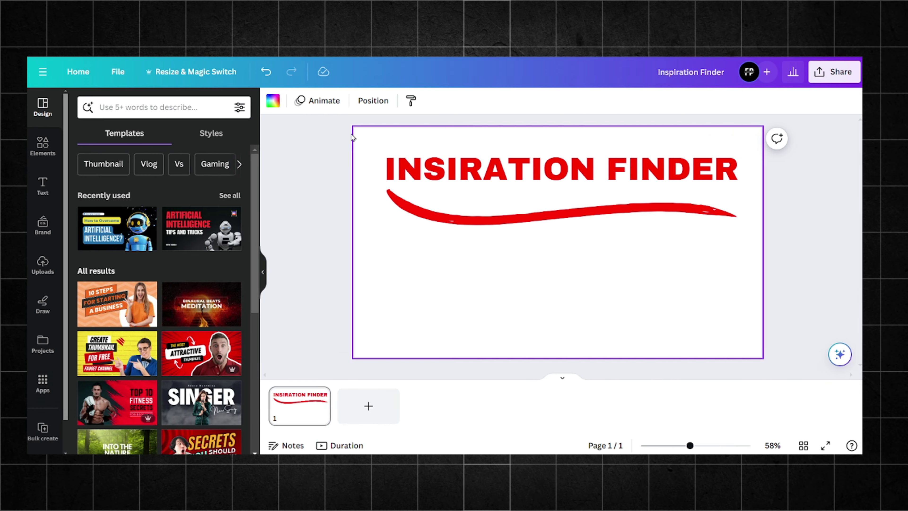
Set the title page's background colour to green.
left_click(282, 101)
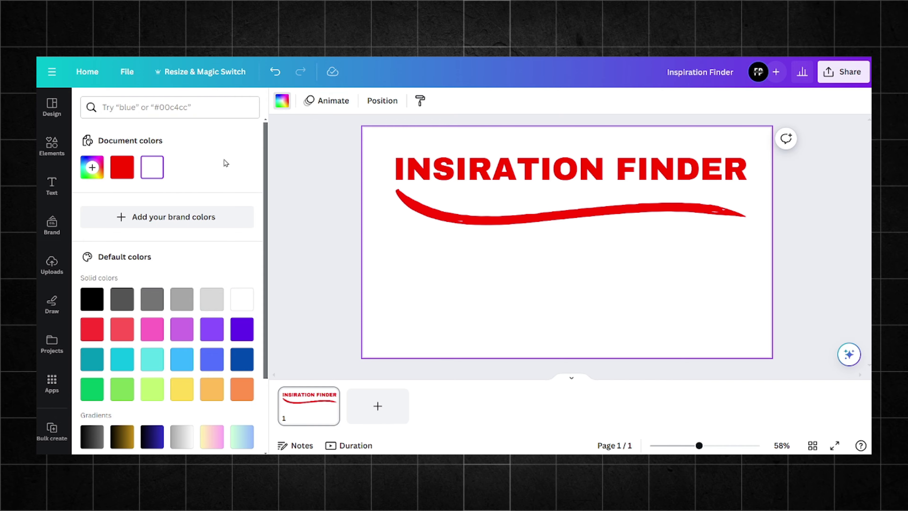
left_click(95, 391)
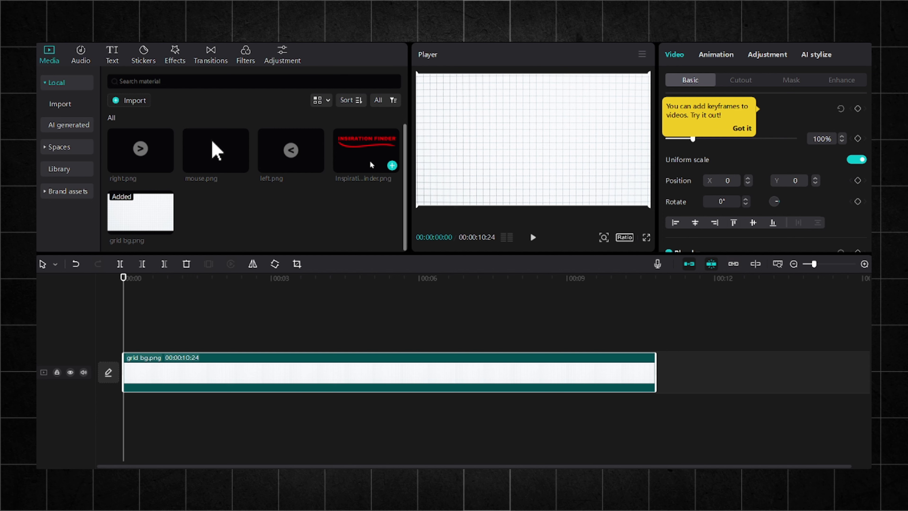
Stack the Inspiration Finder title at 76% and the left and right arrow images above the grid.
left_click_drag(371, 164, 358, 326)
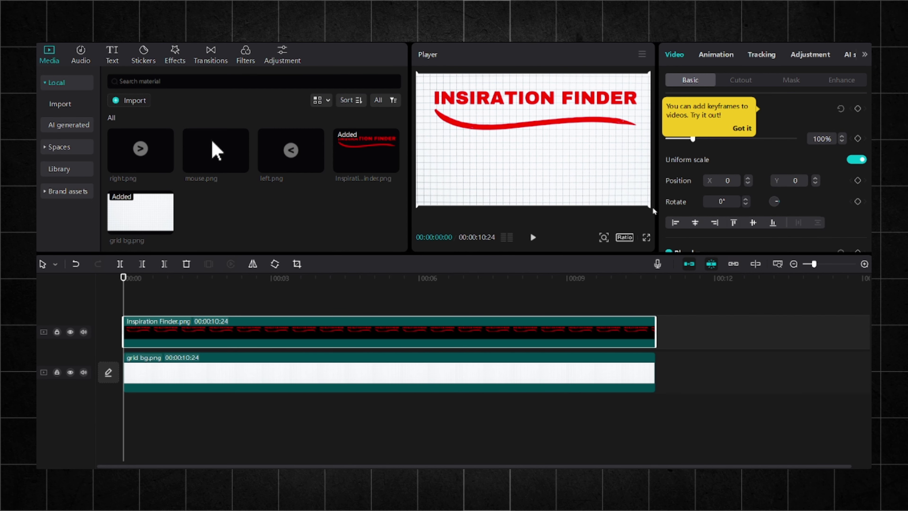
left_click_drag(651, 207, 622, 192)
left_click_drag(291, 150, 150, 306)
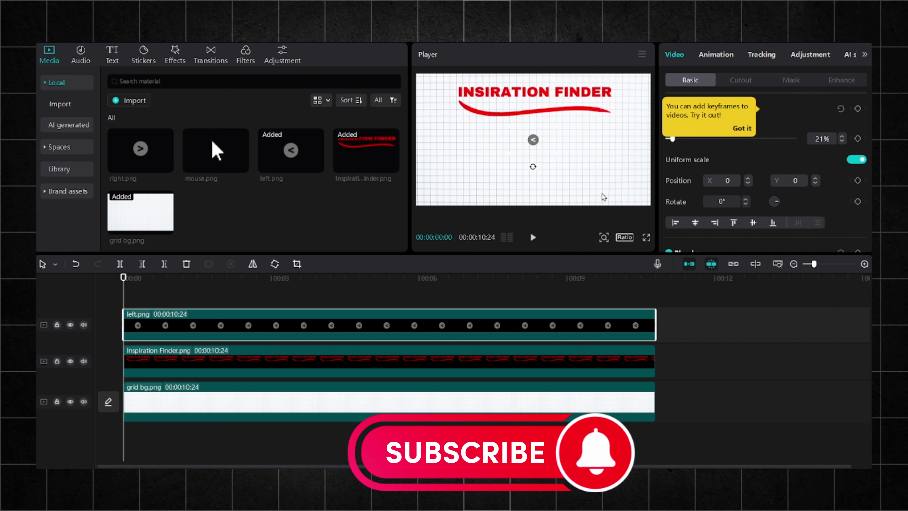
left_click_drag(140, 148, 357, 318)
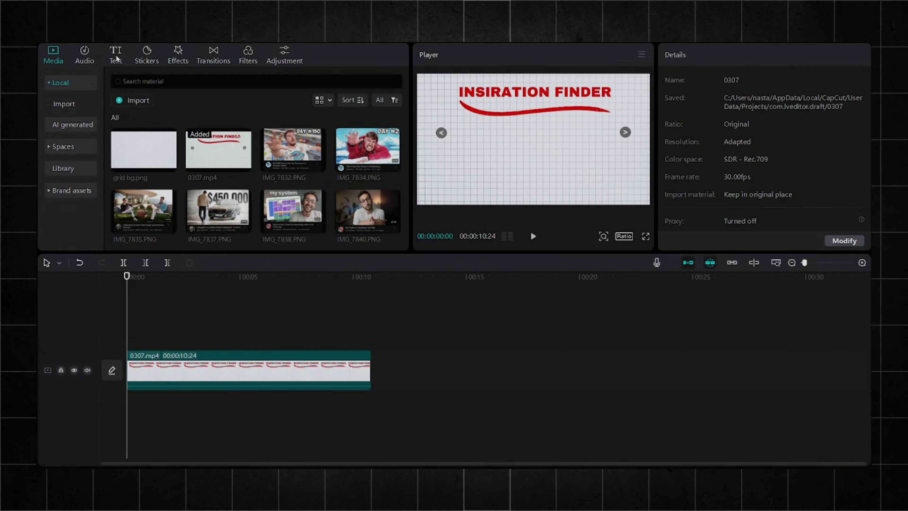
Add a default text clip, lengthen it slightly, and set its font to Arial Black.
left_click(115, 54)
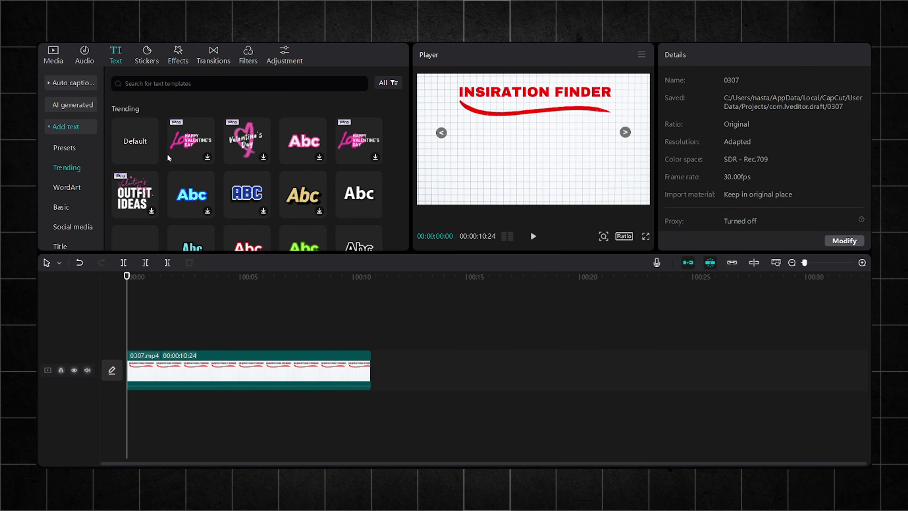
left_click(152, 157)
left_click_drag(237, 339, 242, 340)
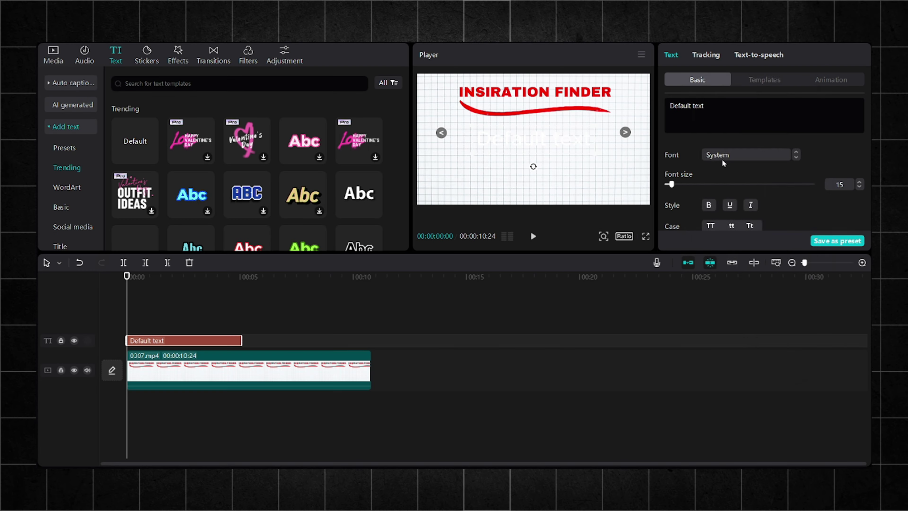
left_click(722, 158)
left_click(729, 121)
Replace the default text content and set its colour in the colour picker.
left_click(724, 117)
key("ctrl+a")
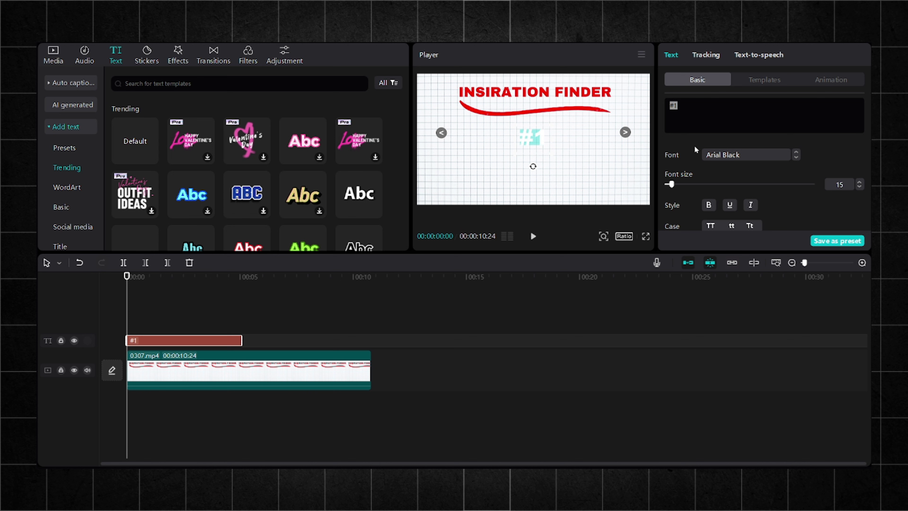
scroll(695, 149, "down", 3)
left_click(726, 168)
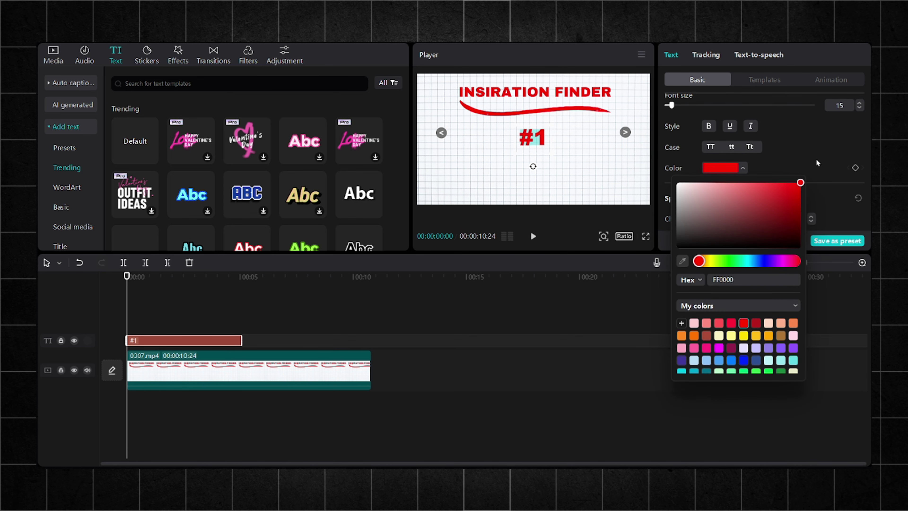
left_click(794, 132)
scroll(723, 126, "up", 3)
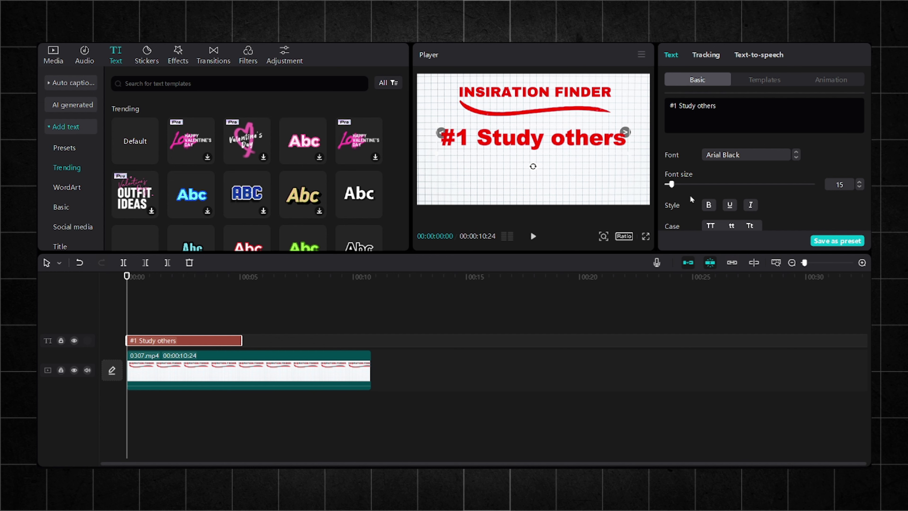
Make the text uppercase and colour the words STUDY OTHERS black.
left_click(710, 225)
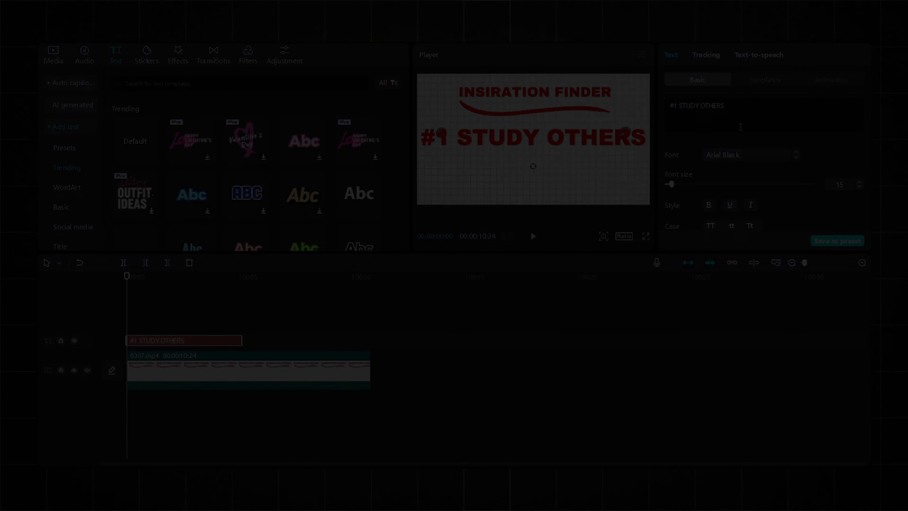
left_click_drag(724, 106, 697, 106)
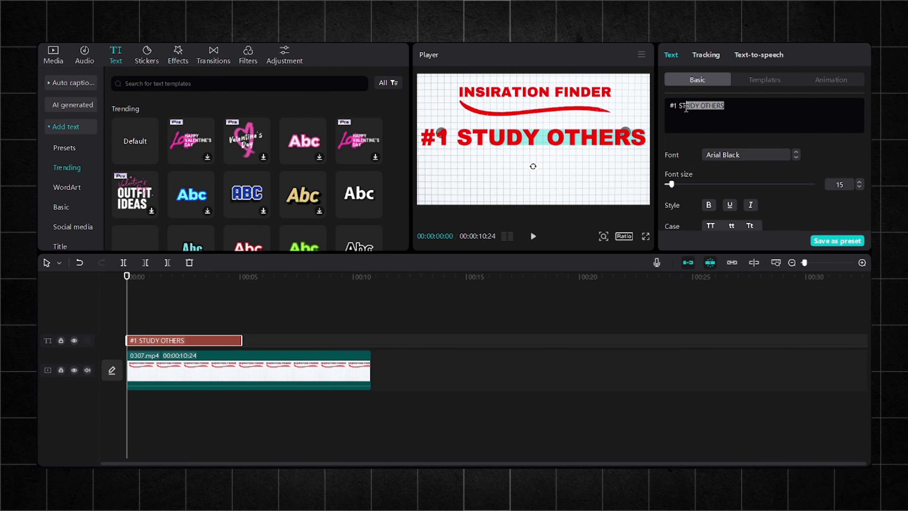
scroll(701, 125, "down", 3)
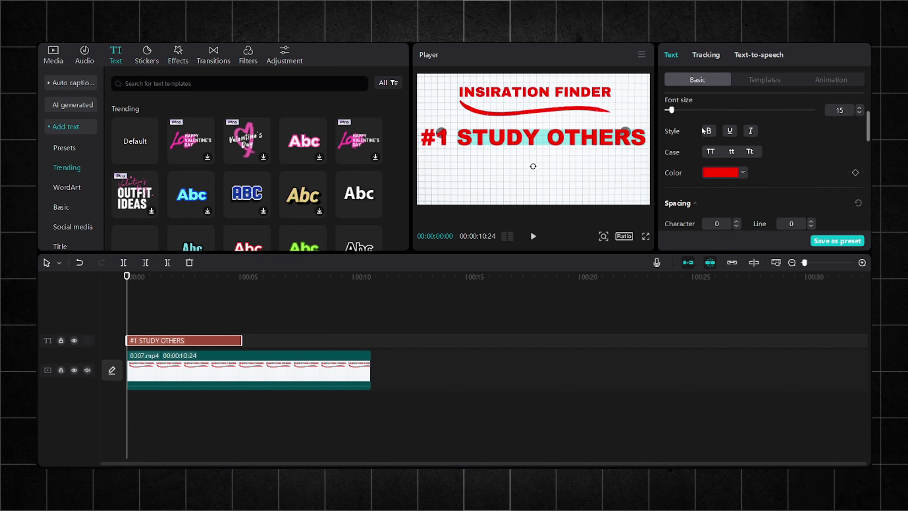
left_click(741, 156)
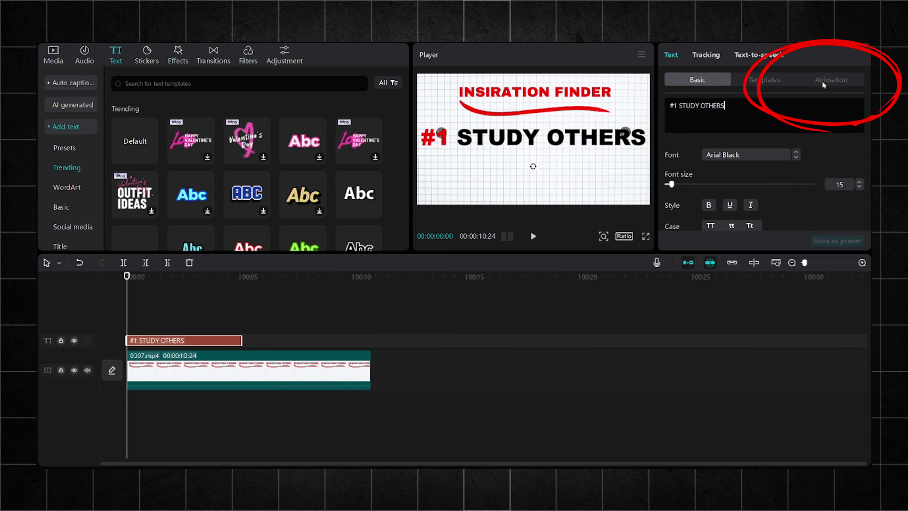
Give the text a Spring entrance animation lasting 0.8 s, then select its timeline clip.
left_click(822, 81)
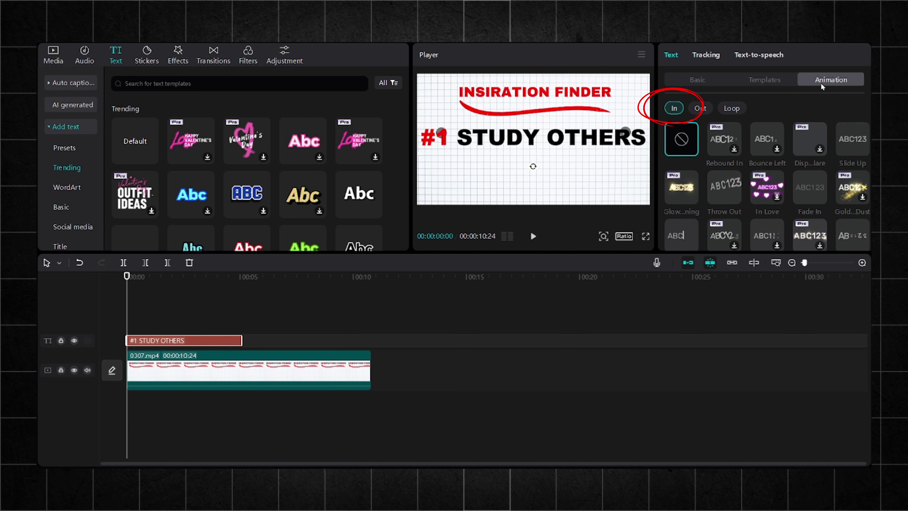
scroll(820, 132, "down", 5)
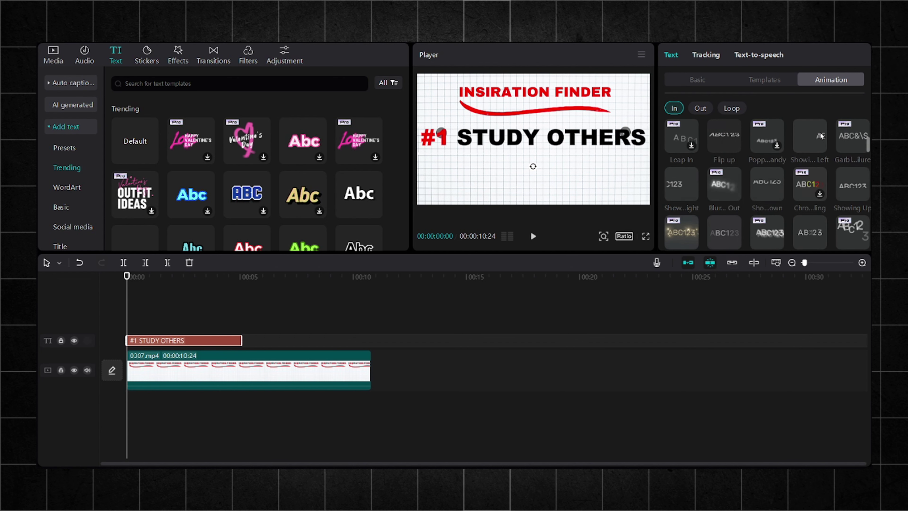
scroll(820, 135, "down", 3)
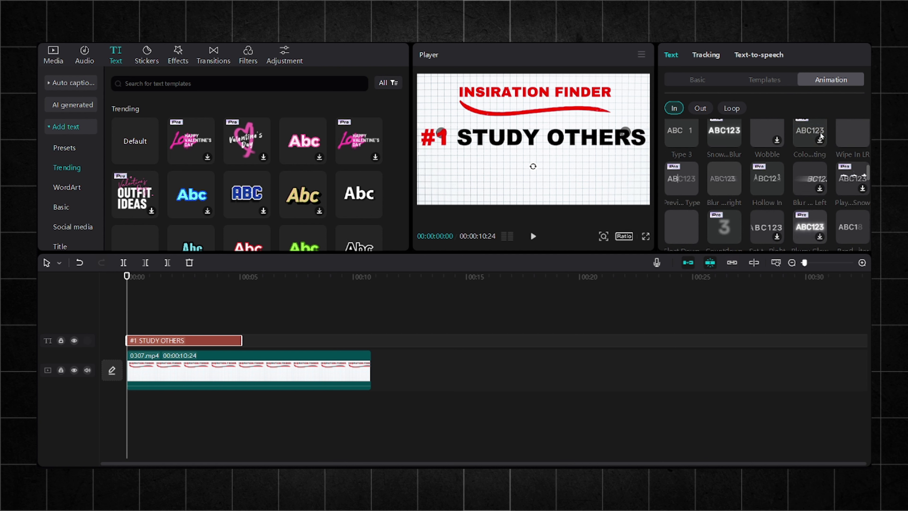
scroll(820, 136, "down", 5)
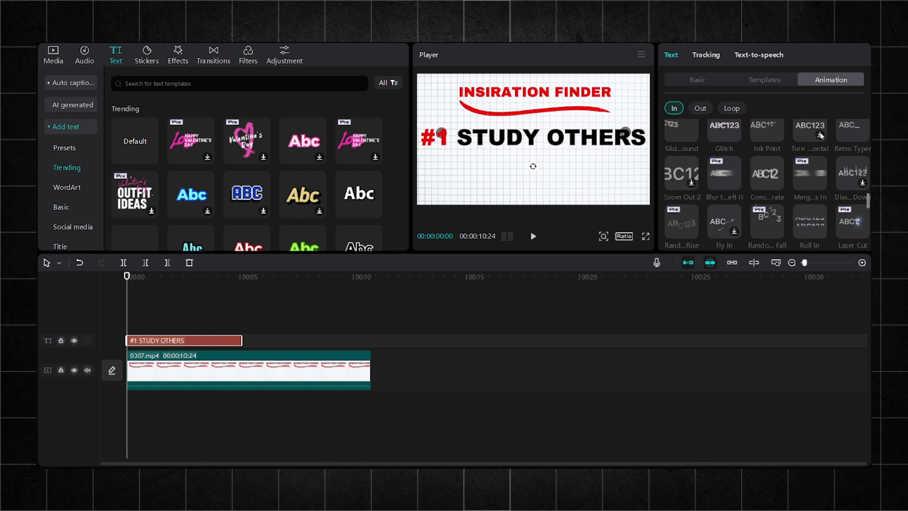
scroll(820, 135, "down", 5)
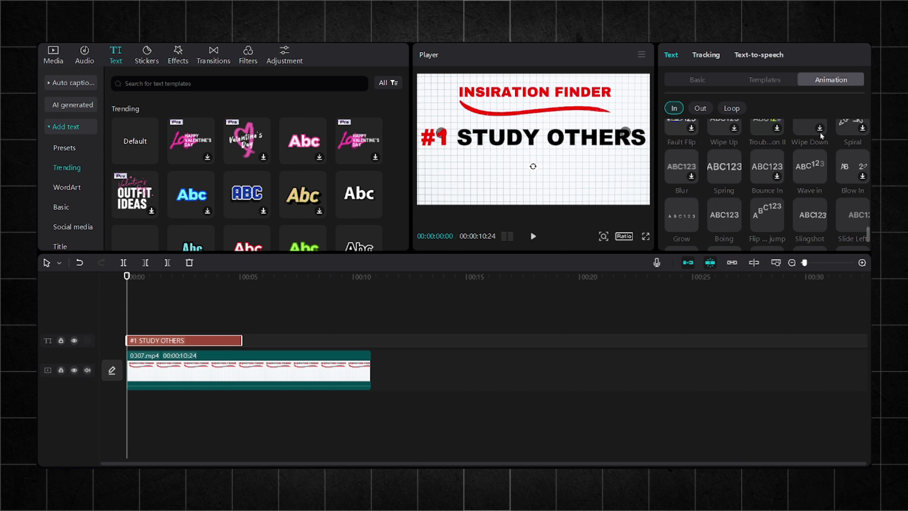
left_click(723, 170)
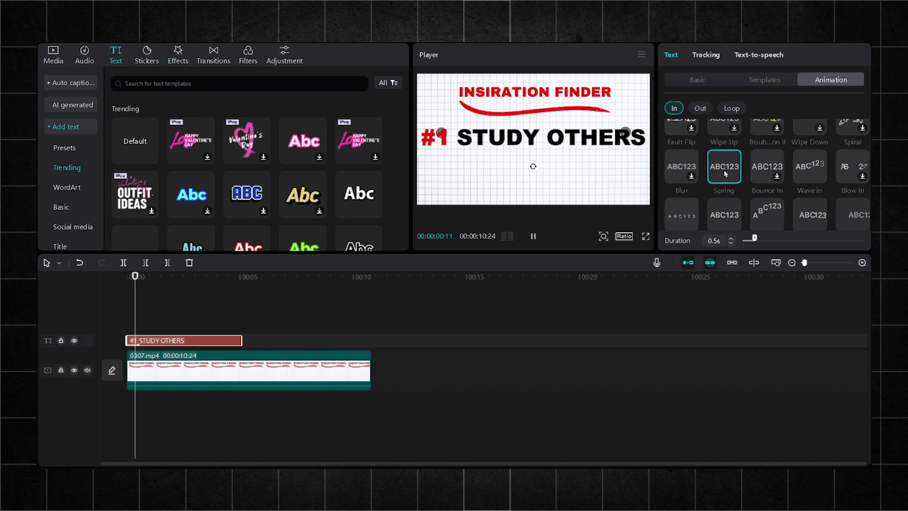
left_click(730, 239)
left_click(731, 239)
left_click(730, 239)
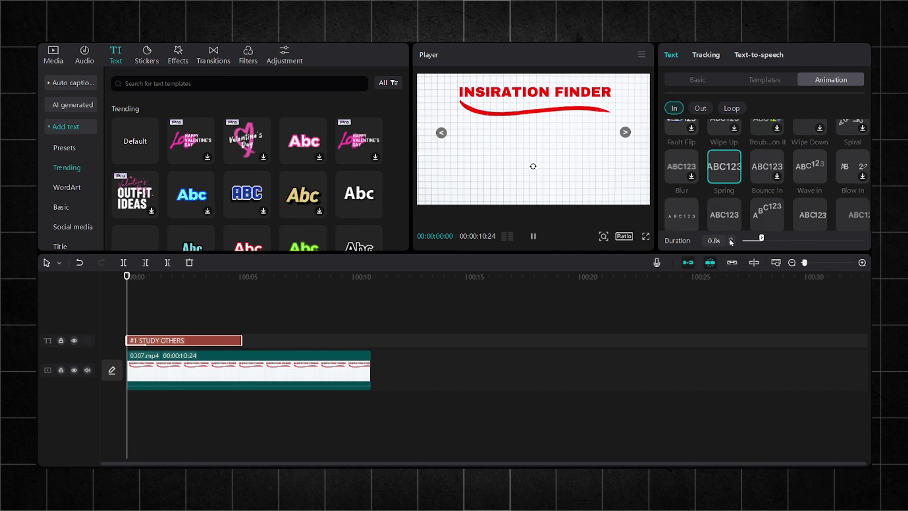
left_click(205, 342)
Group the text into a compound clip with Roll Right entrance and Fade Out exit animations.
key("alt+g")
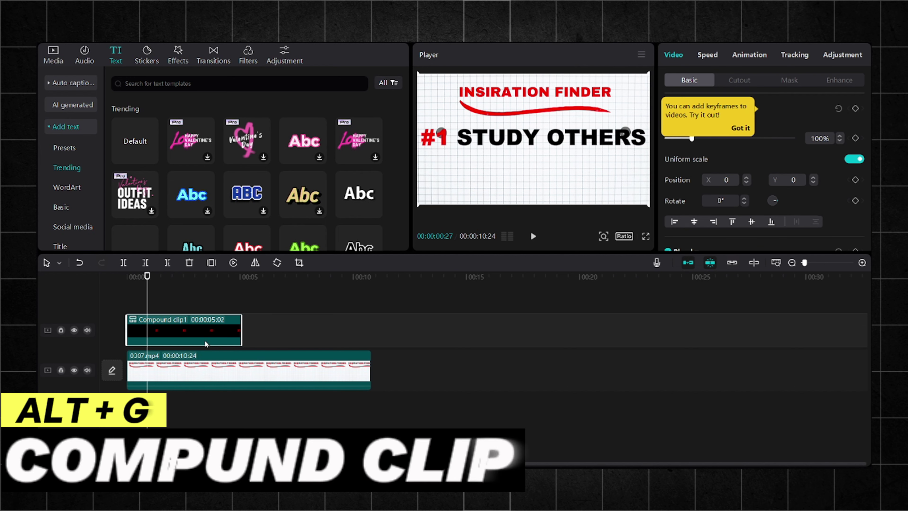
left_click(741, 128)
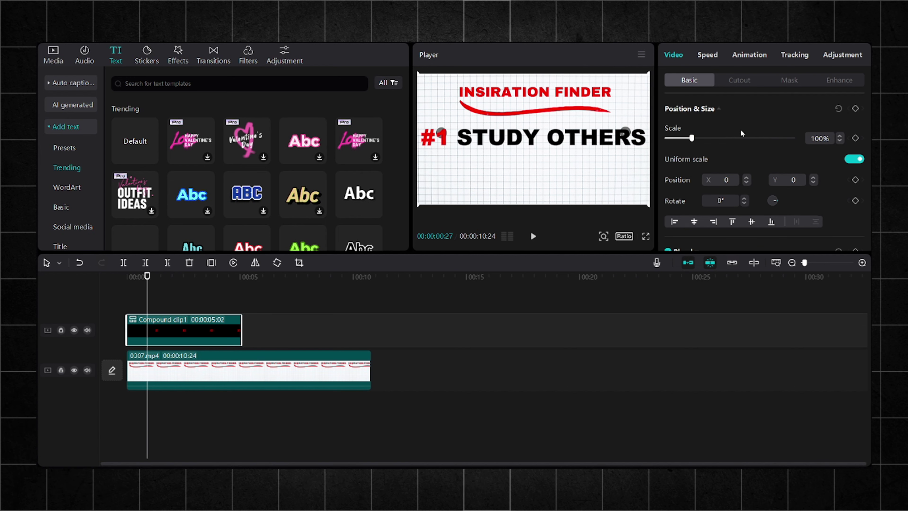
left_click(750, 53)
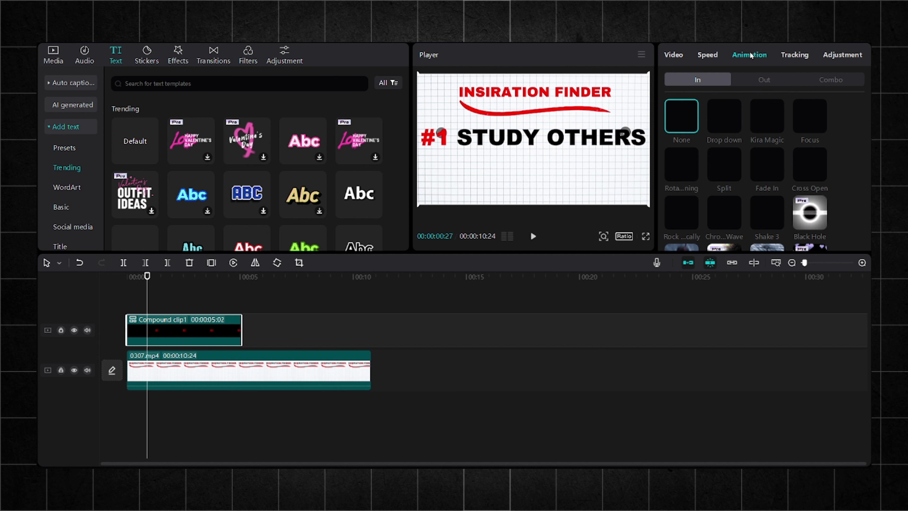
scroll(742, 152, "down", 5)
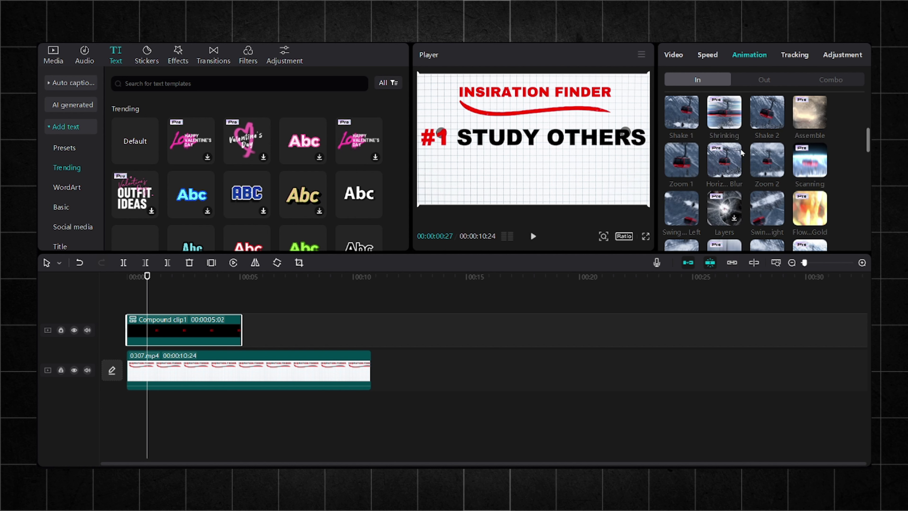
scroll(742, 153, "down", 2)
left_click(767, 153)
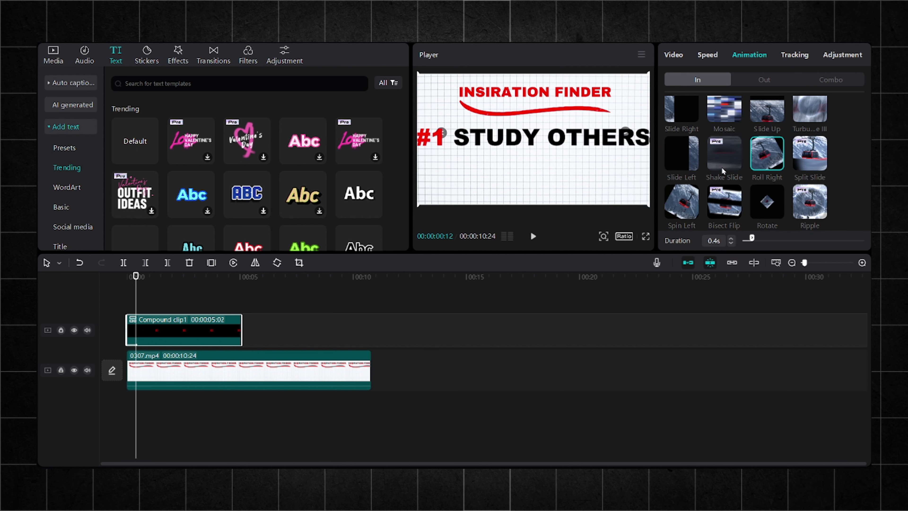
left_click(763, 81)
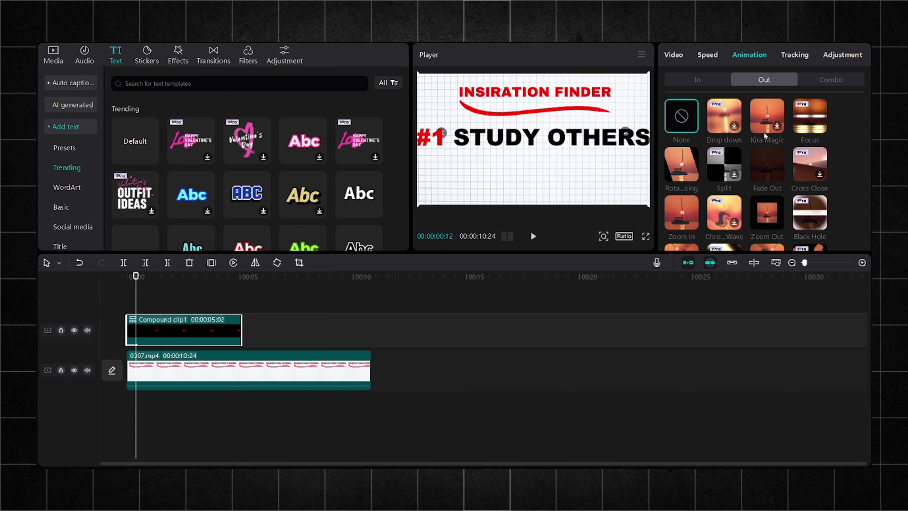
left_click(767, 164)
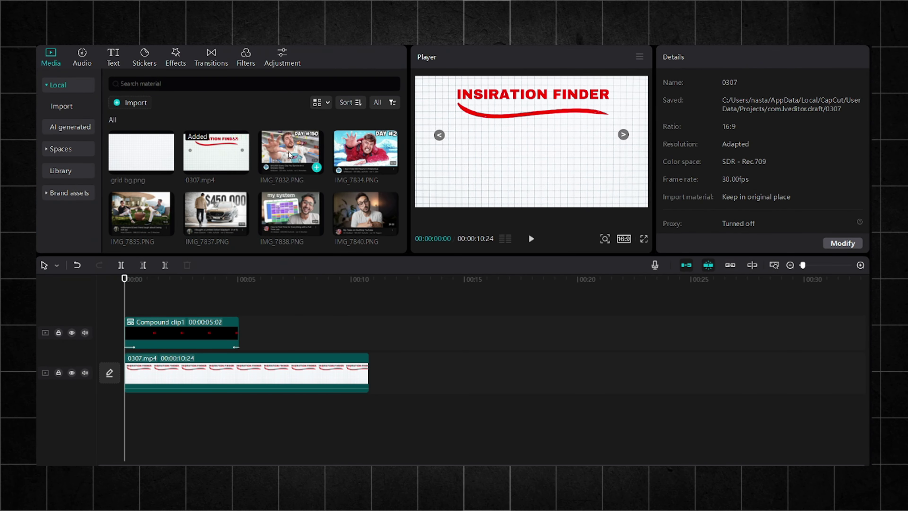
Add IMG_7832.PNG on a new track at 35% scale, placed at the lower left.
left_click_drag(302, 160, 127, 304)
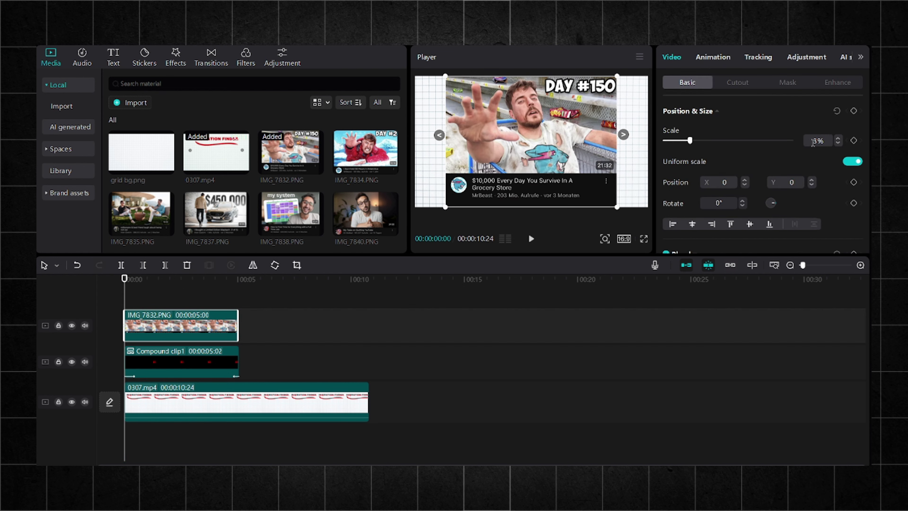
key("Return")
left_click_drag(543, 145, 456, 175)
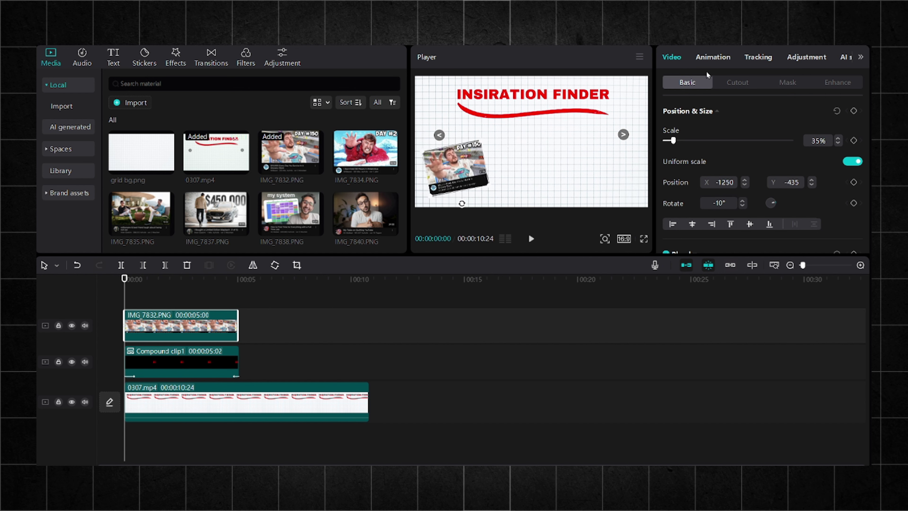
Give the thumbnail a Slide Left entrance shortened to 0.2 s.
left_click(712, 58)
left_click(681, 161)
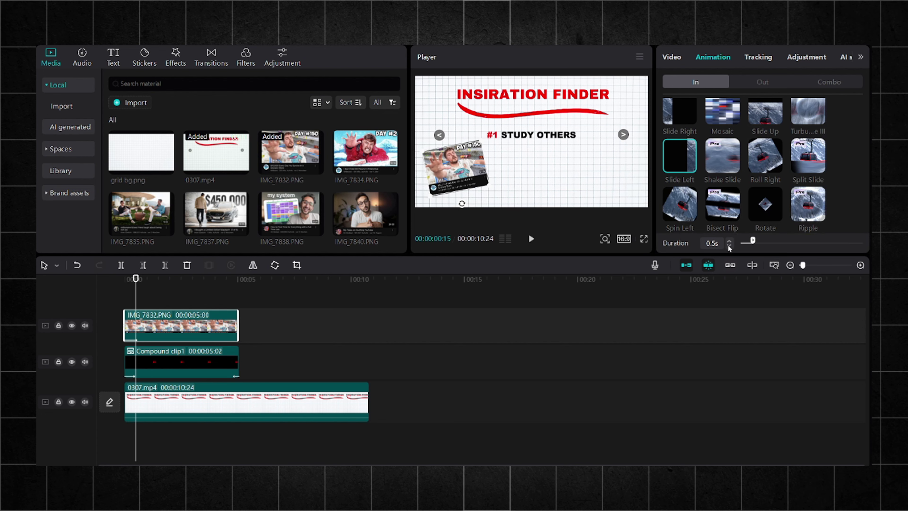
left_click(729, 246)
left_click(729, 246)
left_click(729, 246)
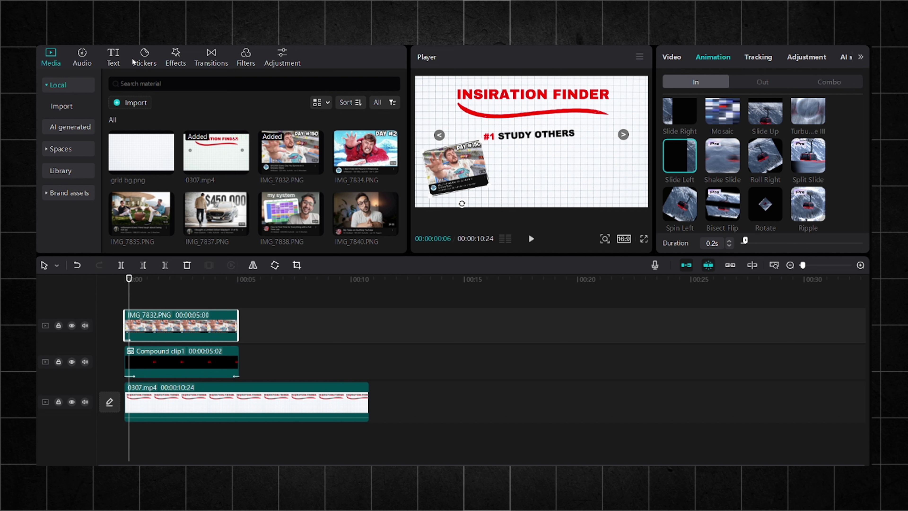
Apply the Camera Shake effect to the thumbnail with its range lowered to 5.
left_click(172, 61)
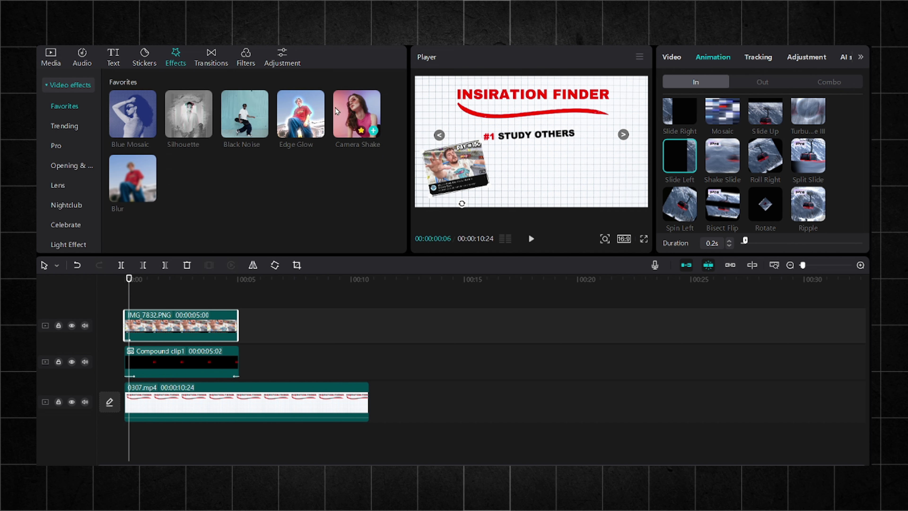
left_click_drag(356, 118, 171, 324)
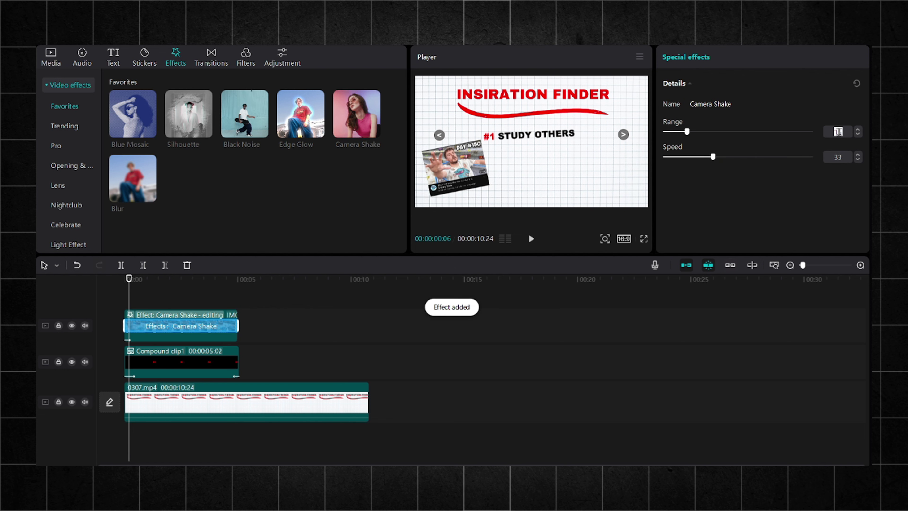
key("Return")
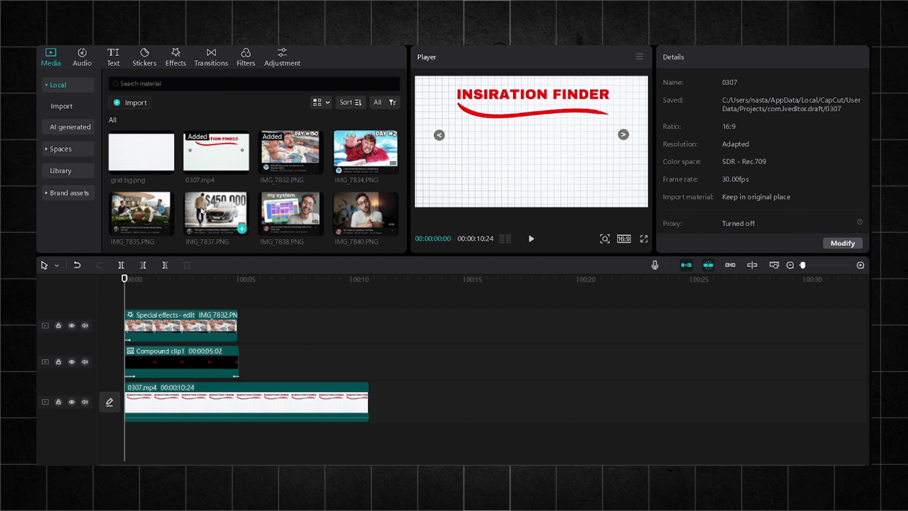
Add IMG_7837.PNG trimmed to end with the other clips, at 35% scale, lowered and tilted 6°.
left_click_drag(202, 211, 131, 294)
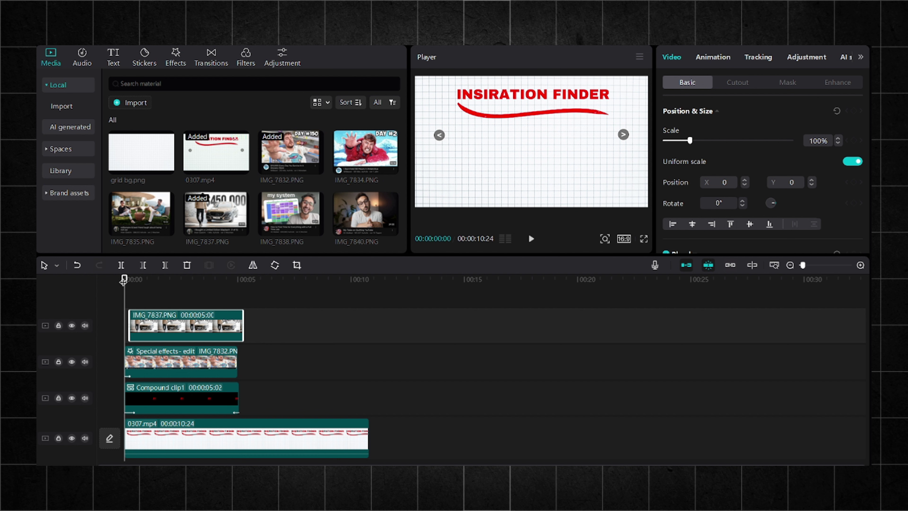
left_click(131, 280)
left_click_drag(243, 320, 234, 320)
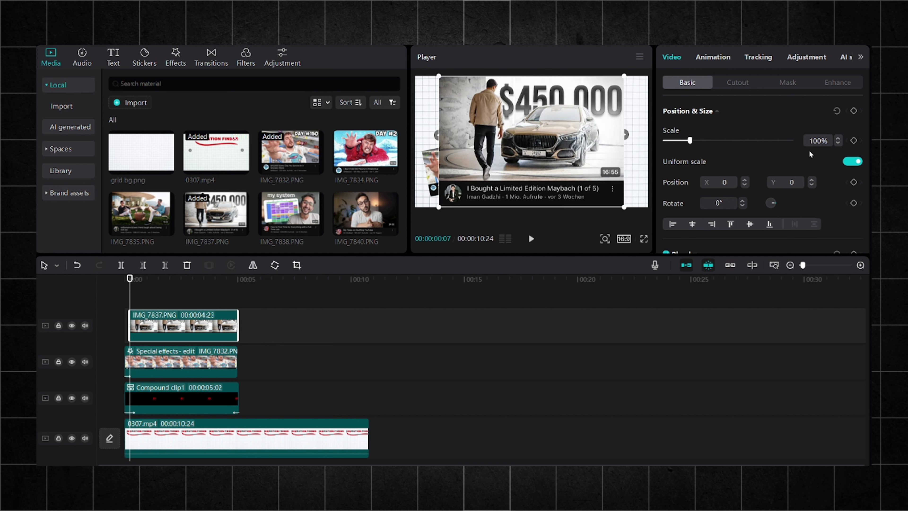
key("Return")
left_click_drag(570, 133, 558, 154)
left_click_drag(522, 206, 525, 179)
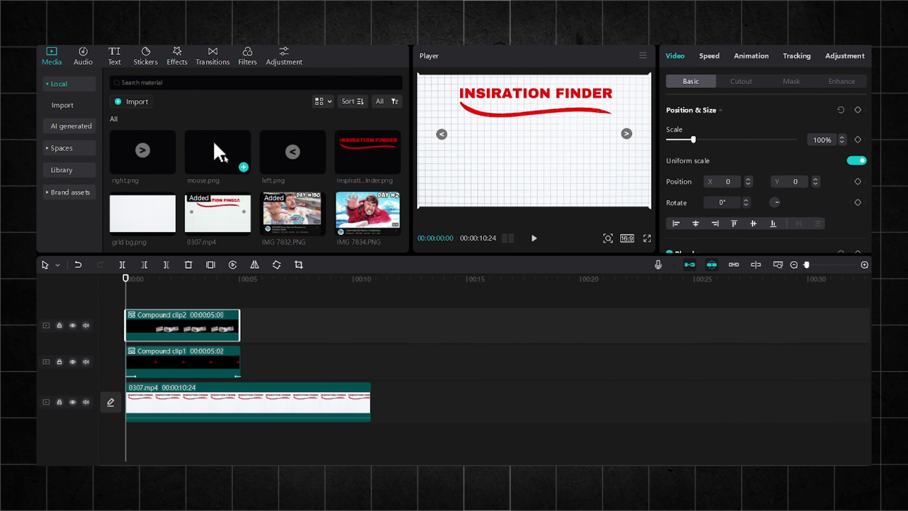
Add mouse.png on a new top track spanning the whole video, shrunk and moved bottom-right.
left_click(293, 337)
left_click_drag(293, 286, 126, 283)
left_click(323, 400)
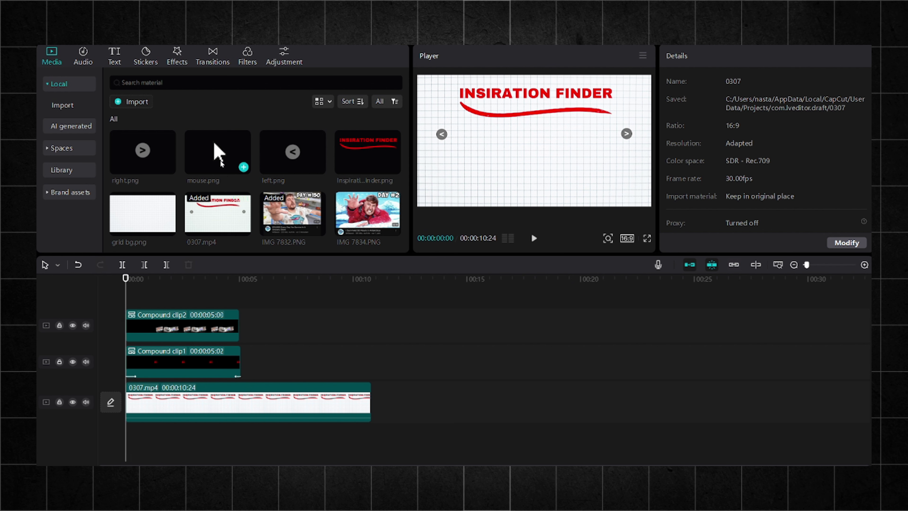
left_click_drag(221, 162, 127, 291)
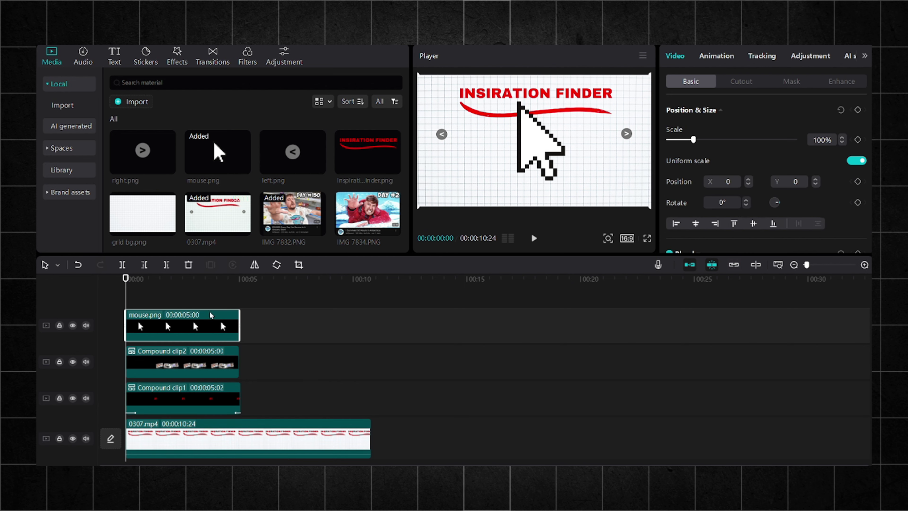
left_click_drag(238, 327, 371, 333)
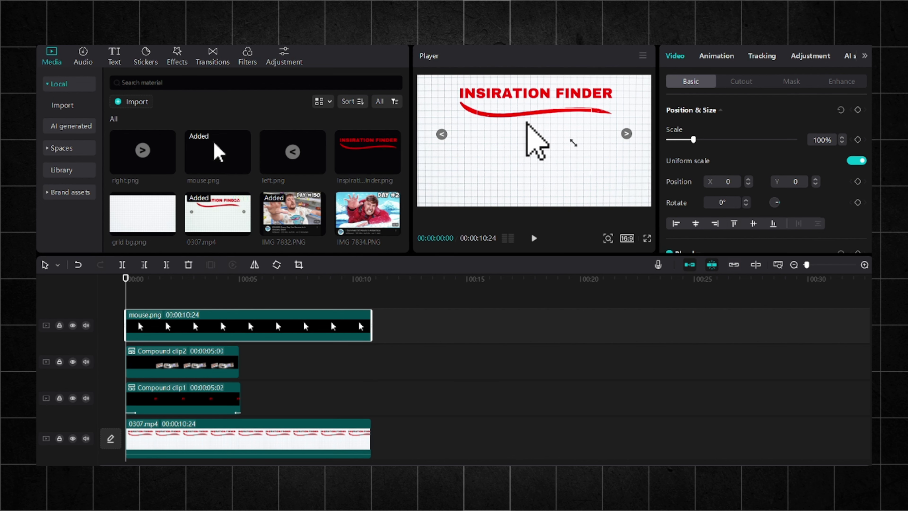
left_click_drag(534, 141, 615, 196)
Keyframe the cursor's position at about one second, then slide it onto the left arrow graphic.
left_click_drag(126, 278, 200, 283)
left_click(857, 181)
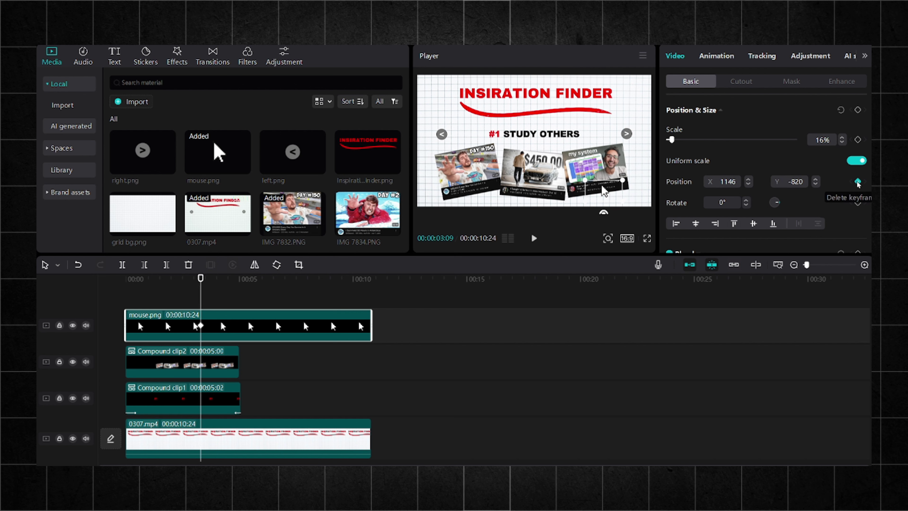
key("shift+Right")
key("shift+Right")
key("shift+Right")
key("shift+Right")
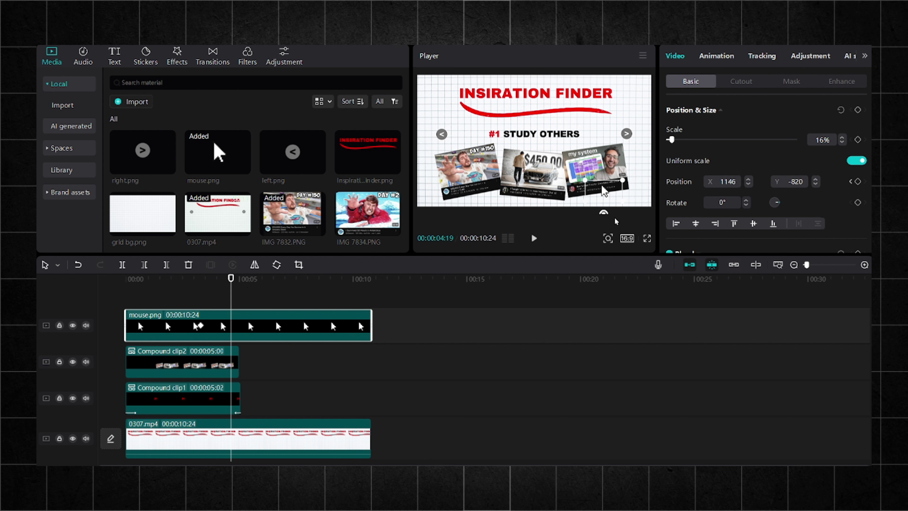
left_click_drag(605, 197, 452, 143)
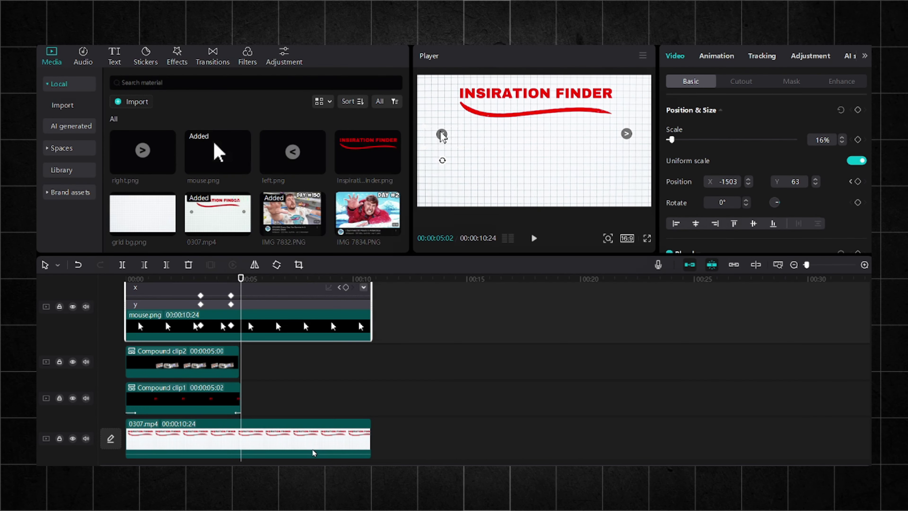
Apply ease to the Y position keyframes and hide the keyframe lanes on the timeline.
left_click(235, 319)
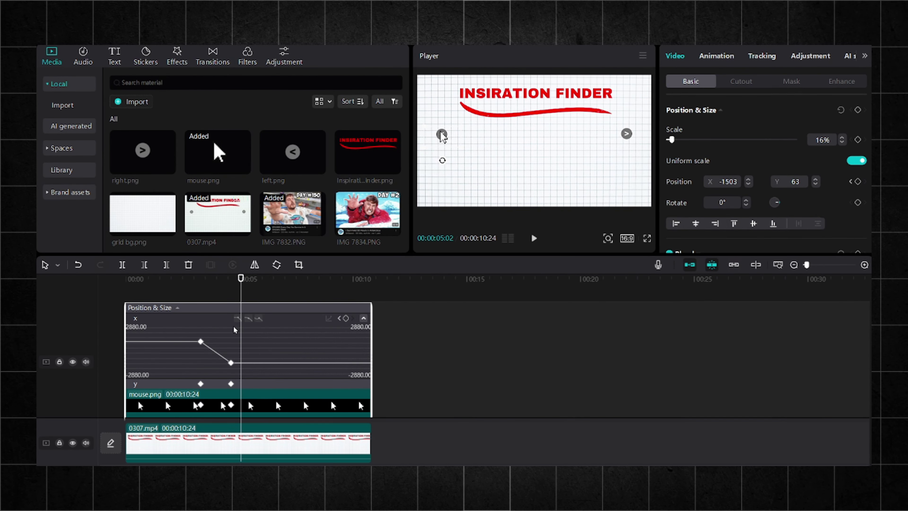
left_click(244, 384)
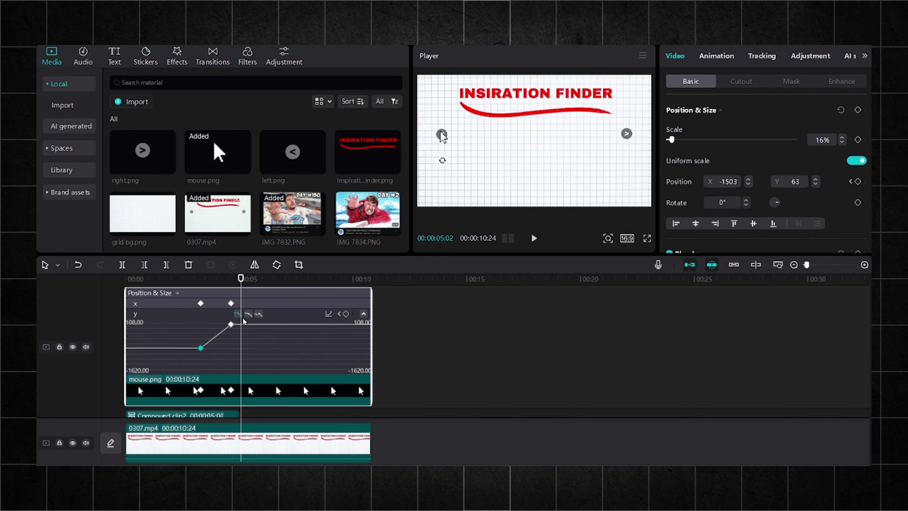
left_click(248, 314)
right_click(294, 345)
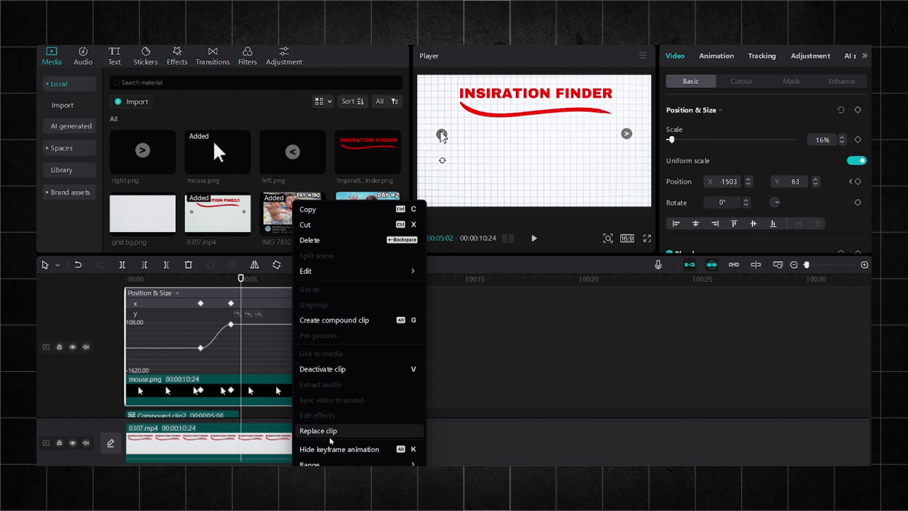
left_click(334, 449)
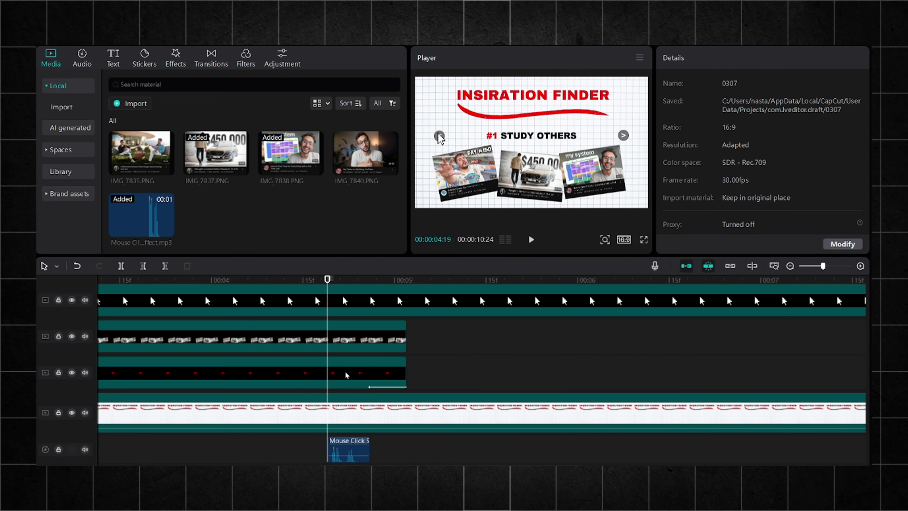
Trim the red-dot and thumbnail compound clips so both end at the click sound.
left_click(346, 374)
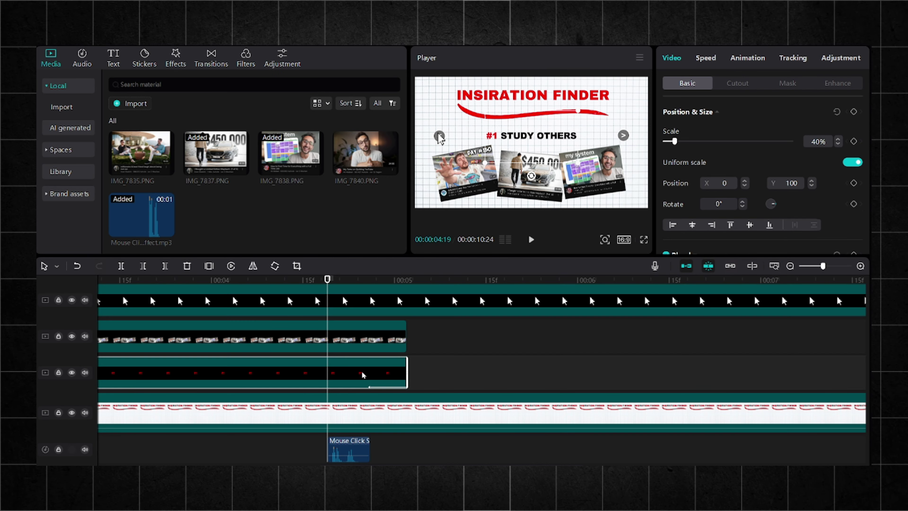
left_click_drag(406, 371, 327, 370)
left_click(405, 340)
left_click_drag(405, 340, 345, 332)
left_click_drag(327, 371, 346, 371)
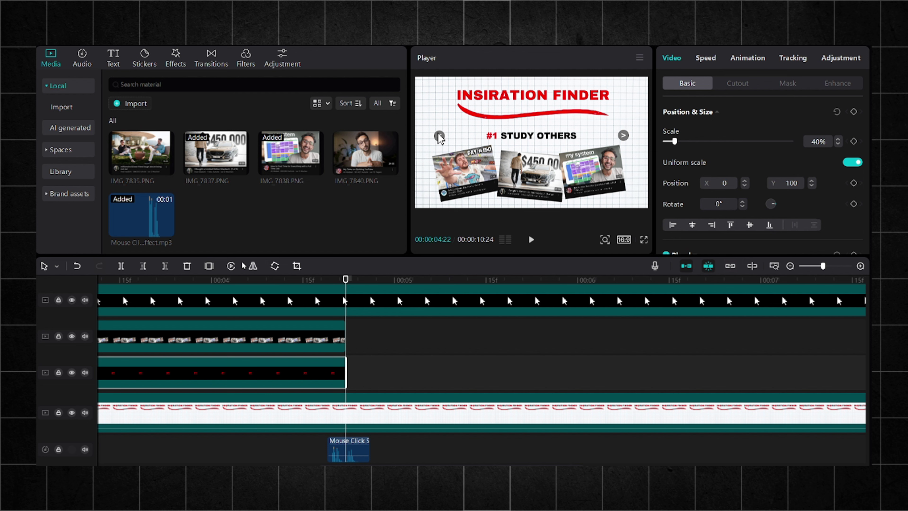
Give the red-dot clip a Fade Out exit and the thumbnail clip a Slide Right exit.
left_click(747, 58)
left_click(762, 83)
left_click(765, 168)
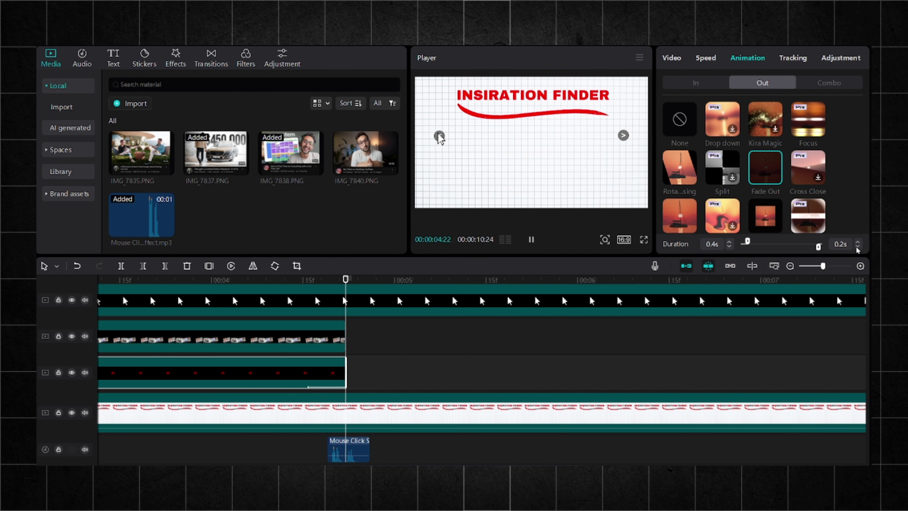
left_click(342, 344)
scroll(693, 206, "down", 5)
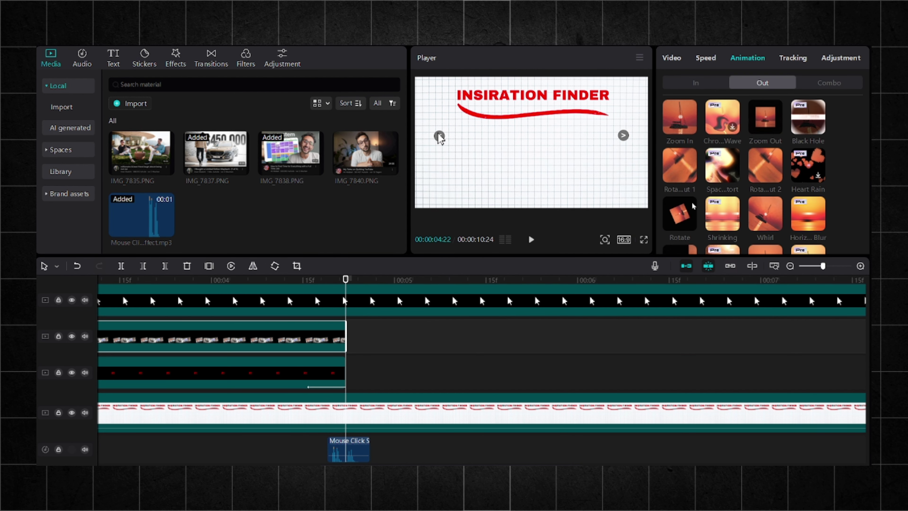
left_click(694, 207)
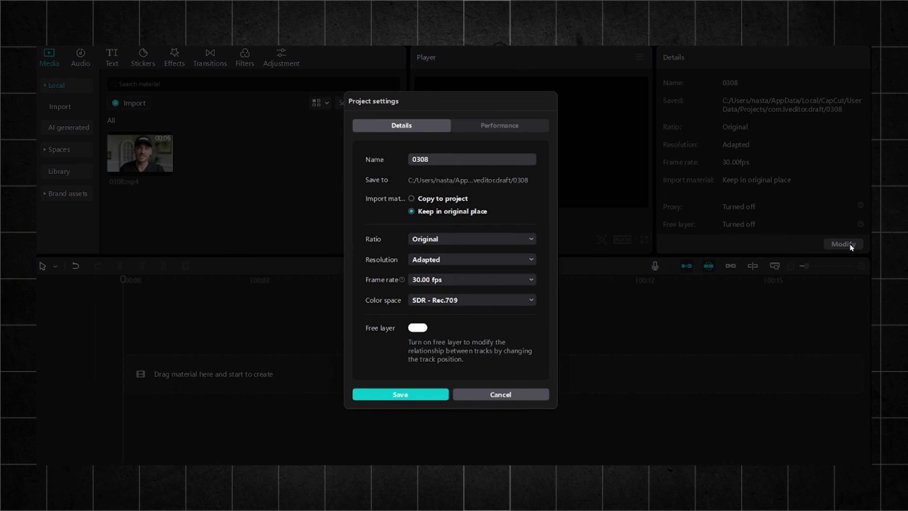
Turn on Free layer and 720P proxy editing in Project settings, then save.
left_click(418, 330)
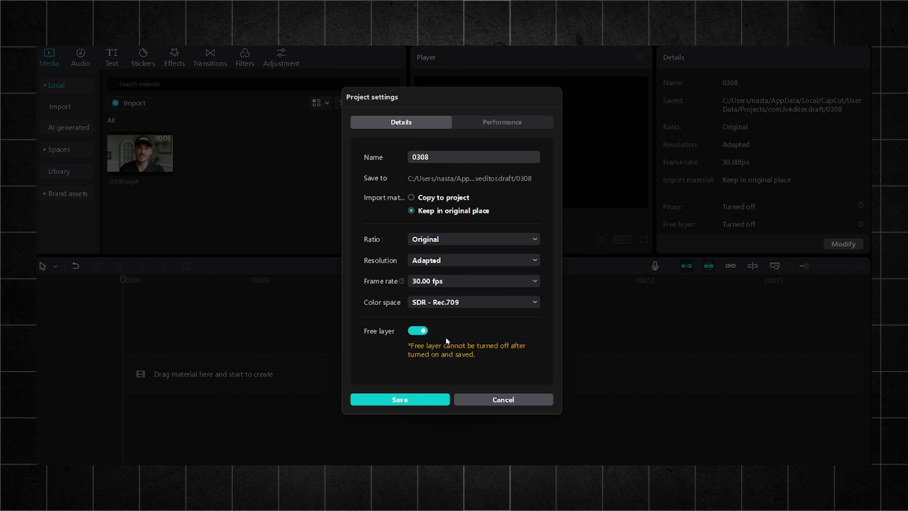
left_click(519, 123)
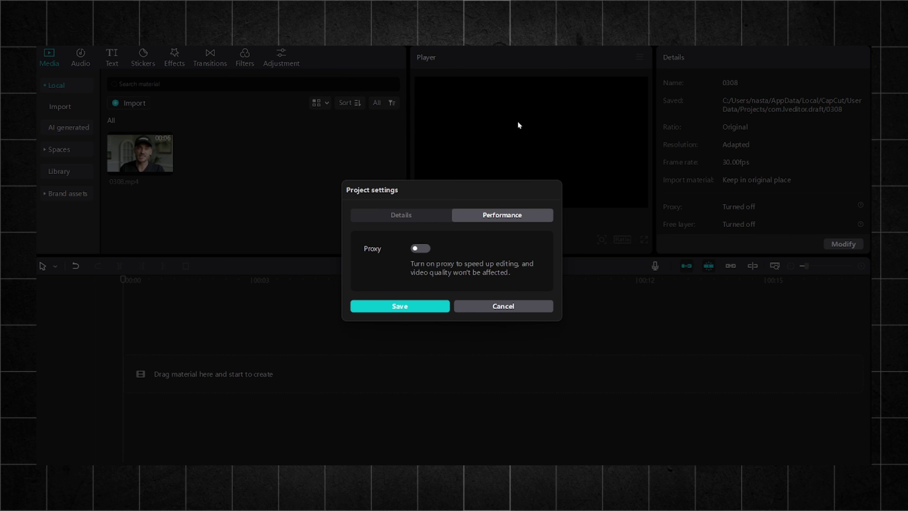
left_click(416, 248)
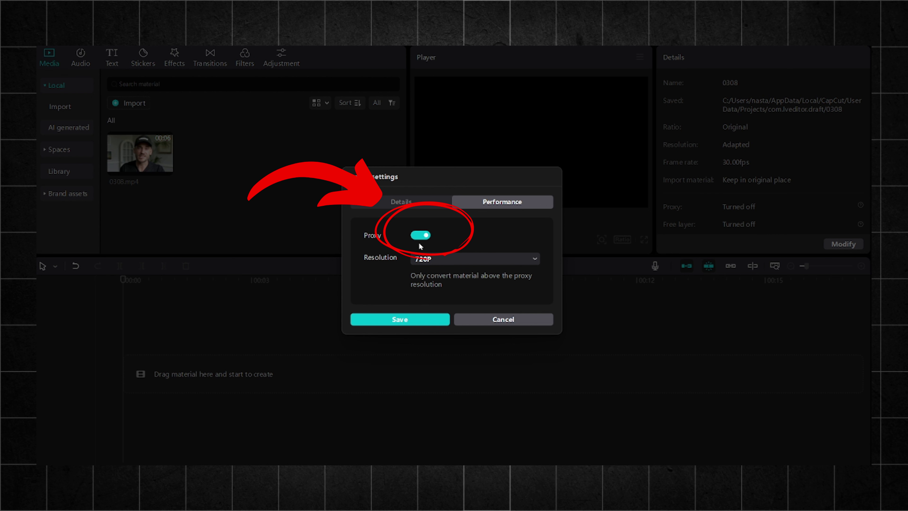
left_click(410, 320)
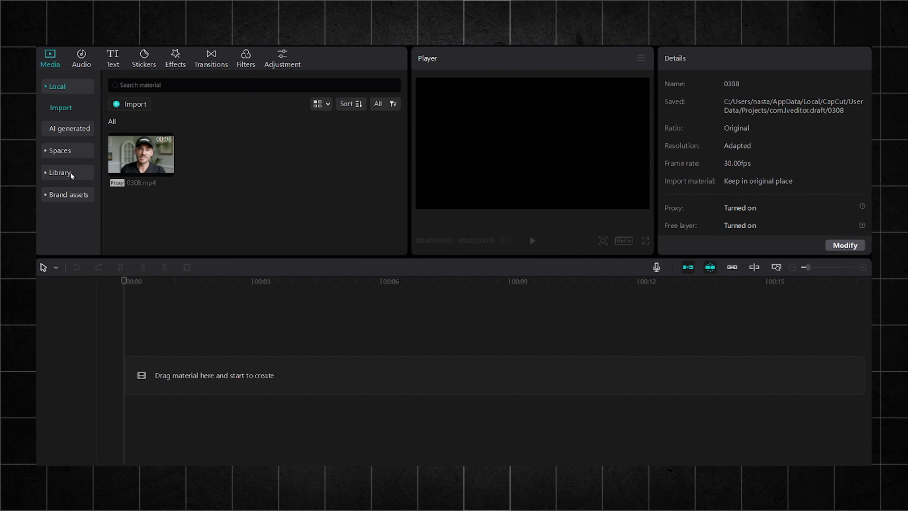
Add the purple solid background from the Library's Background clips to the timeline.
left_click(185, 172)
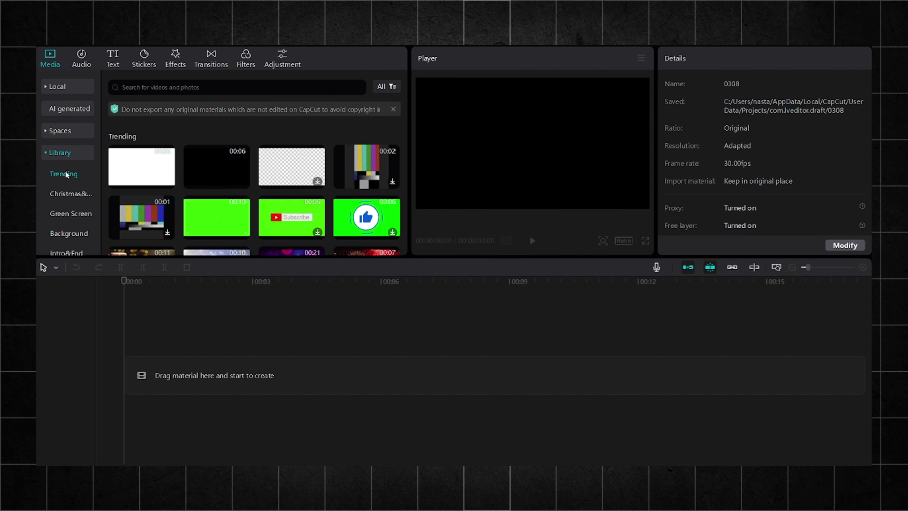
left_click(74, 234)
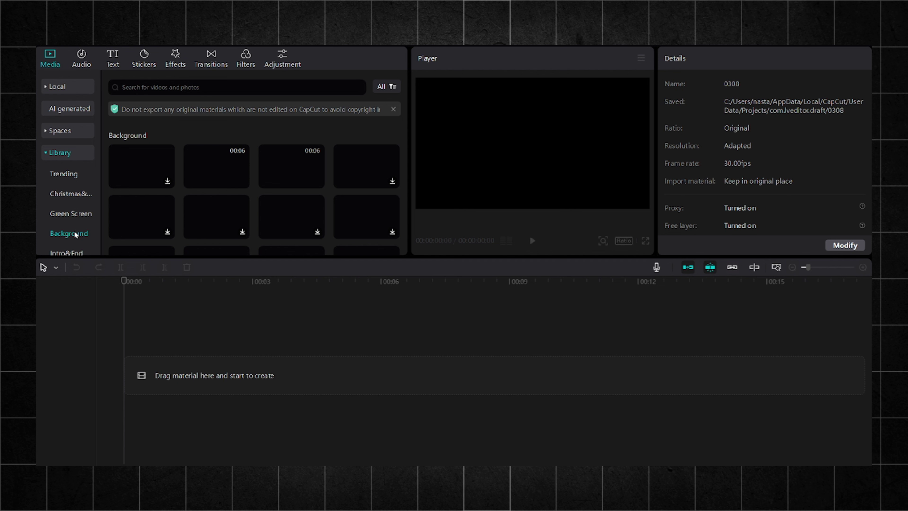
scroll(222, 186, "down", 5)
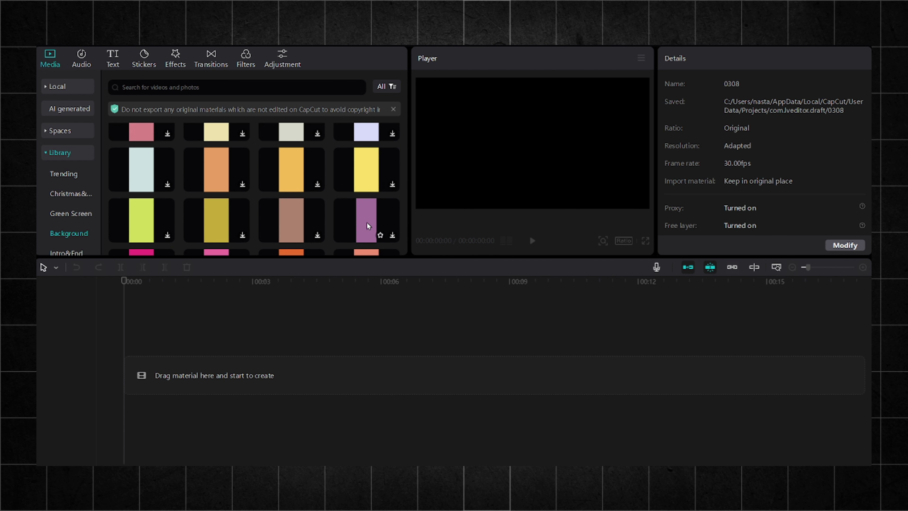
scroll(367, 222, "down", 3)
left_click(375, 131)
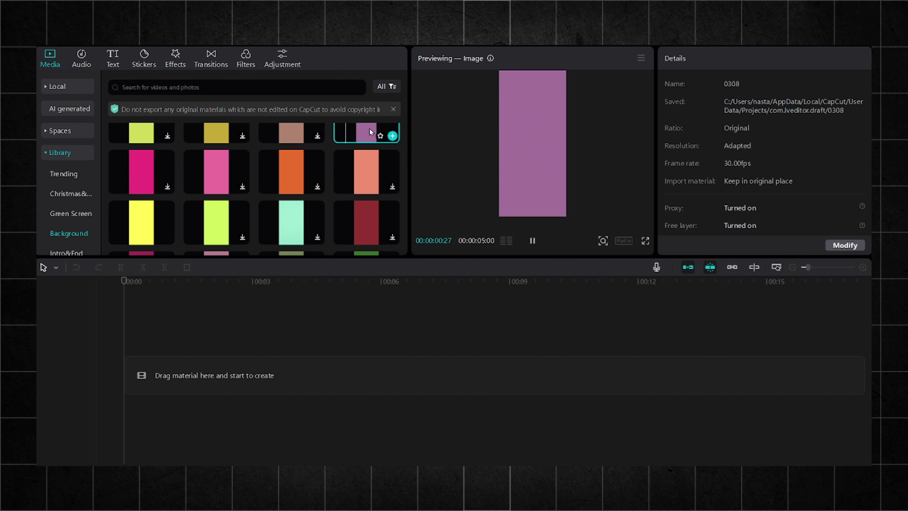
left_click(392, 136)
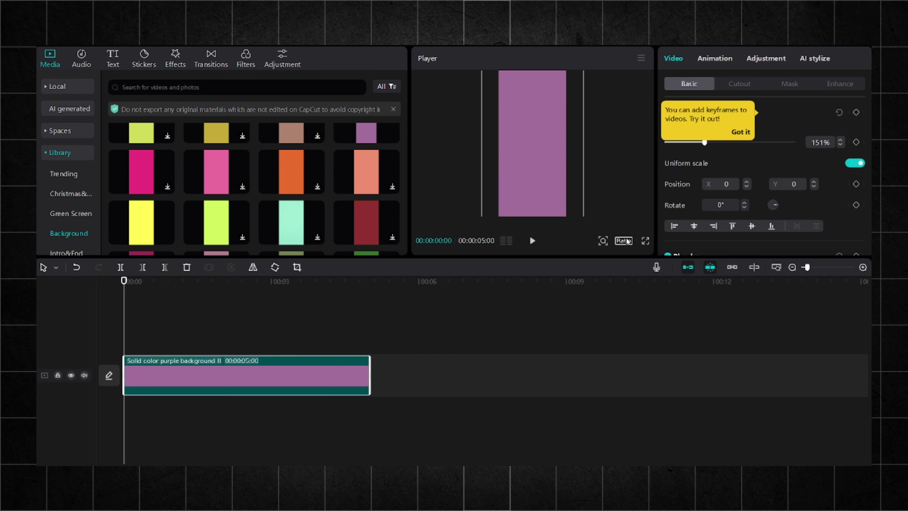
Set the frame to 16:9, scale the purple background to 387%, and add a default text clip.
left_click(624, 240)
left_click(659, 280)
left_click(742, 143)
left_click_drag(744, 144, 764, 146)
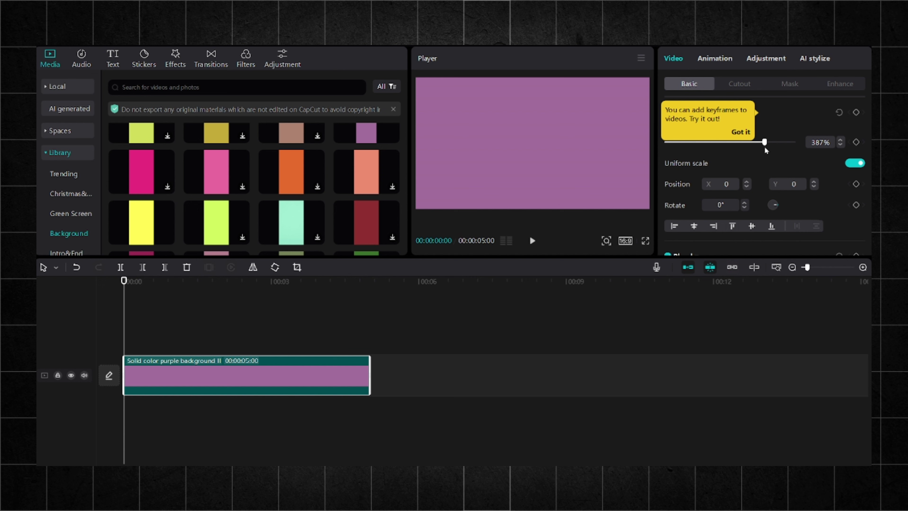
left_click(740, 132)
left_click(117, 64)
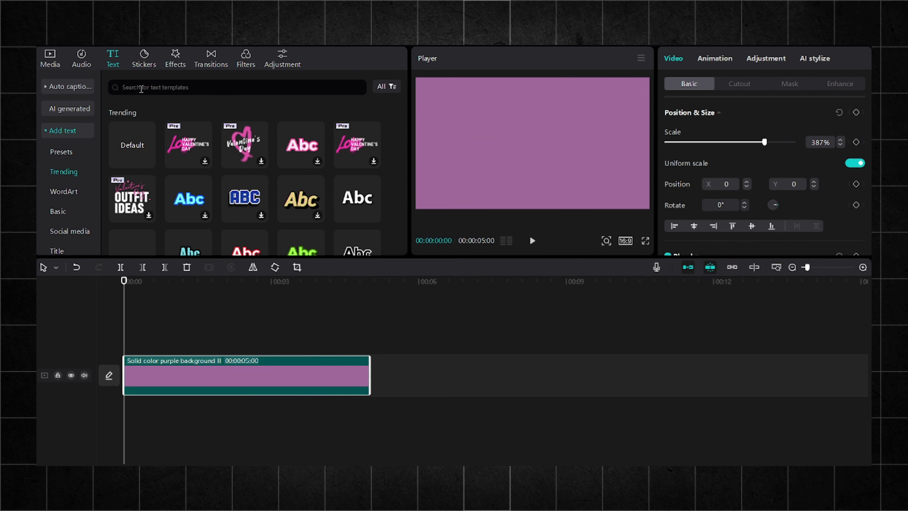
left_click(149, 161)
Stretch the text clip to match the background and make it Arial Black uppercase.
left_click_drag(270, 345, 343, 345)
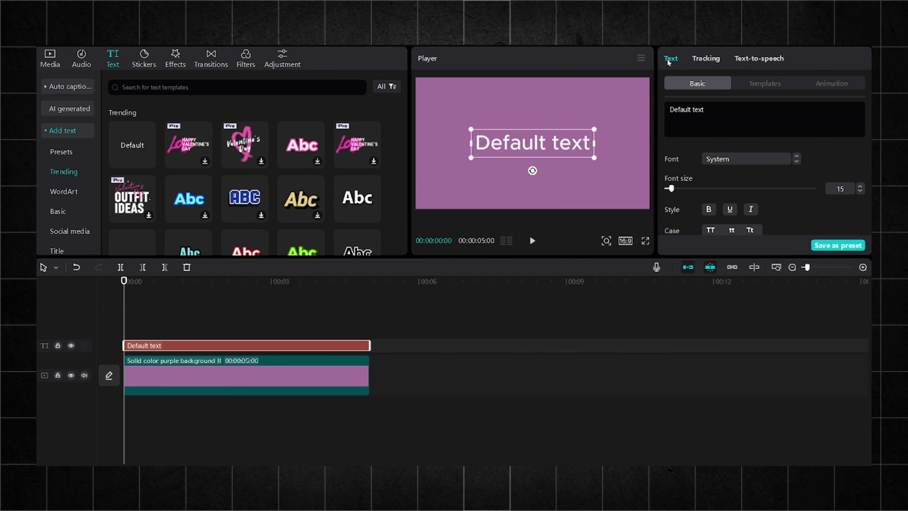
left_click(720, 162)
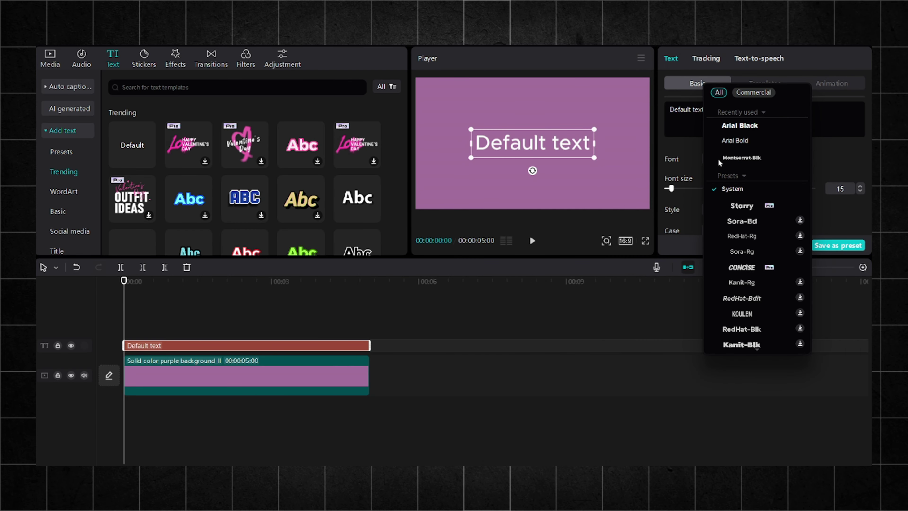
left_click(729, 126)
scroll(731, 187, "down", 1)
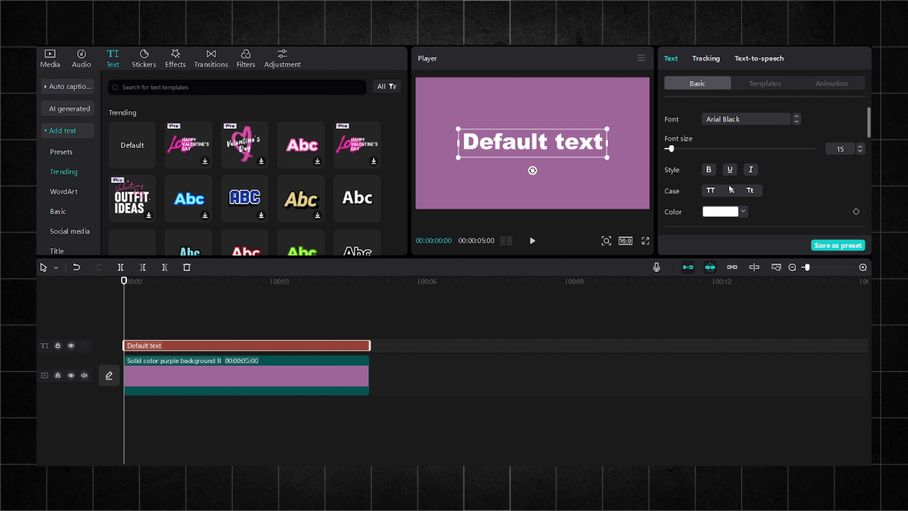
left_click(710, 190)
scroll(709, 178, "up", 1)
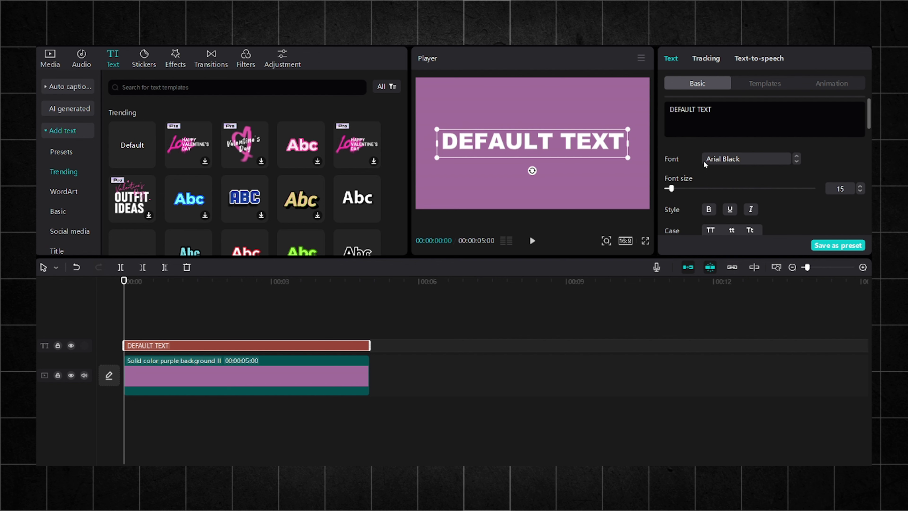
Replace the text with '90%' and enlarge it in the upper left of the frame.
key("ctrl+shift+Left")
key("ctrl+shift+Left")
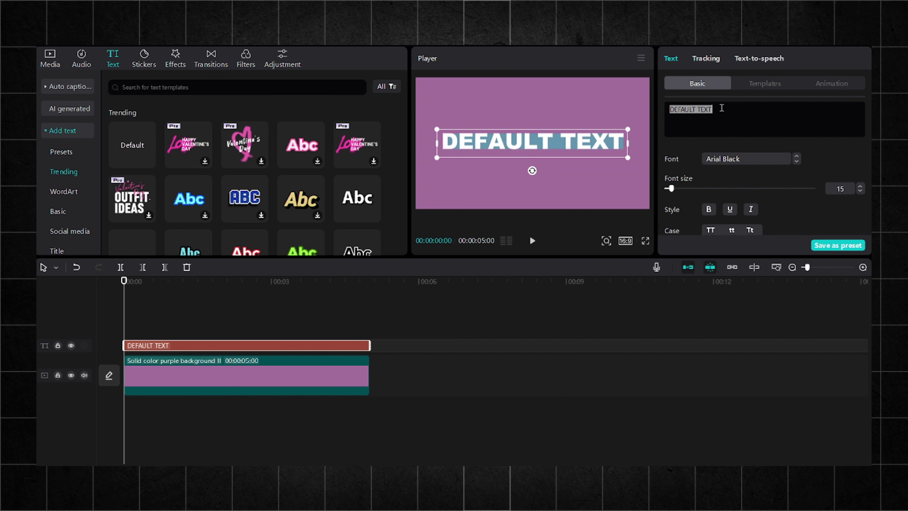
type("90 %")
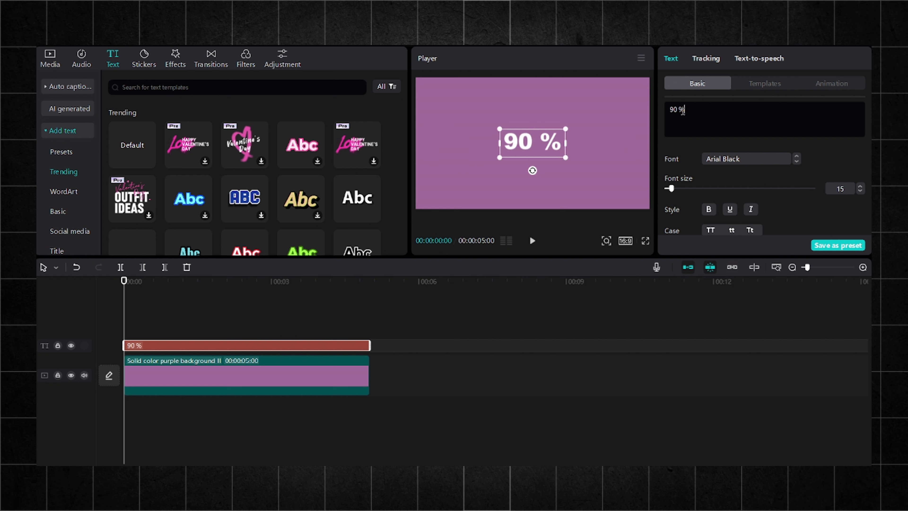
key("BackSpace")
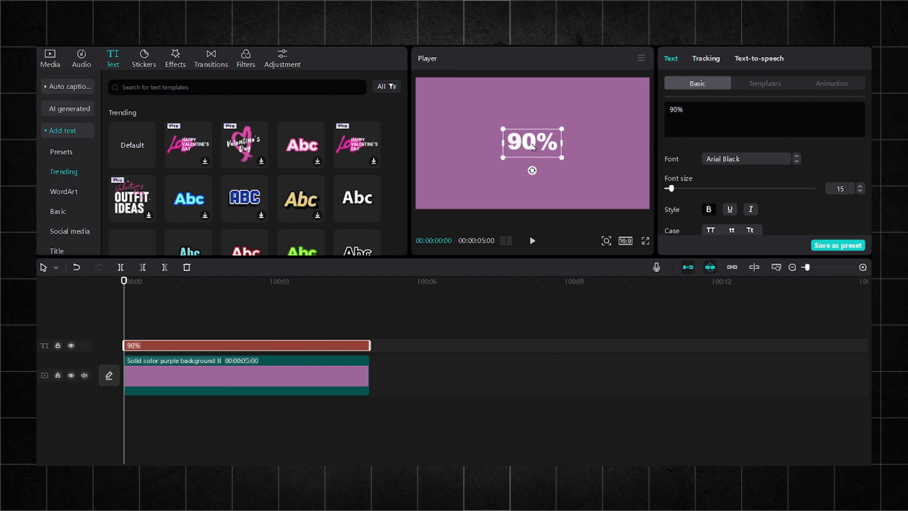
left_click_drag(532, 147, 577, 146)
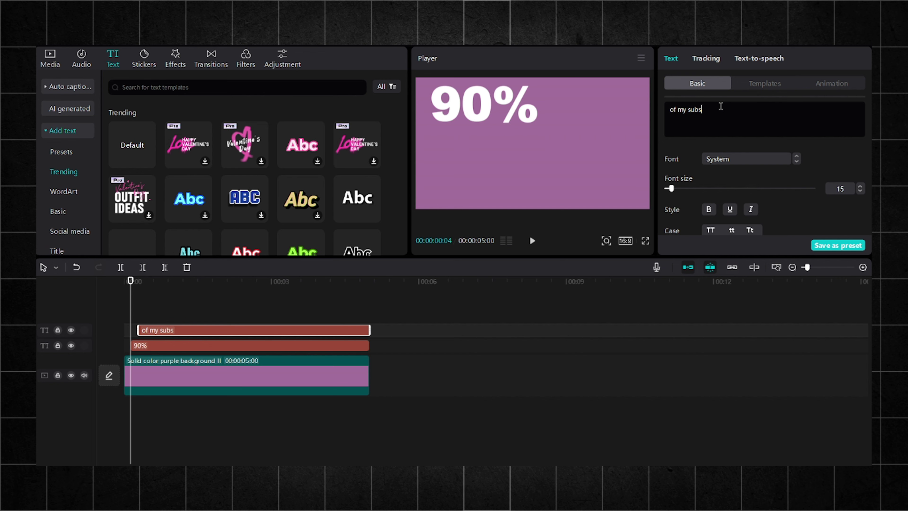
Apply the Typing cursor entrance animation, lasting 0.9s, to the 'Of My Subs' text.
left_click(733, 159)
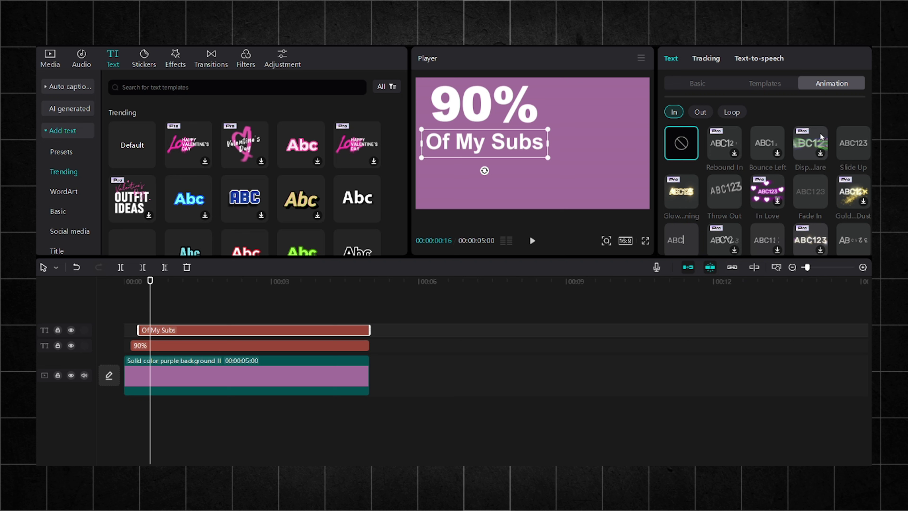
scroll(821, 143, "down", 5)
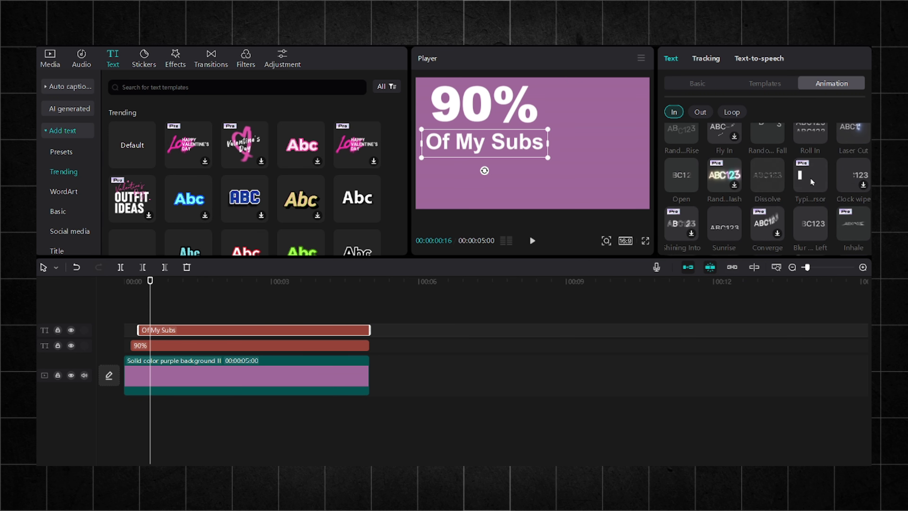
left_click(811, 179)
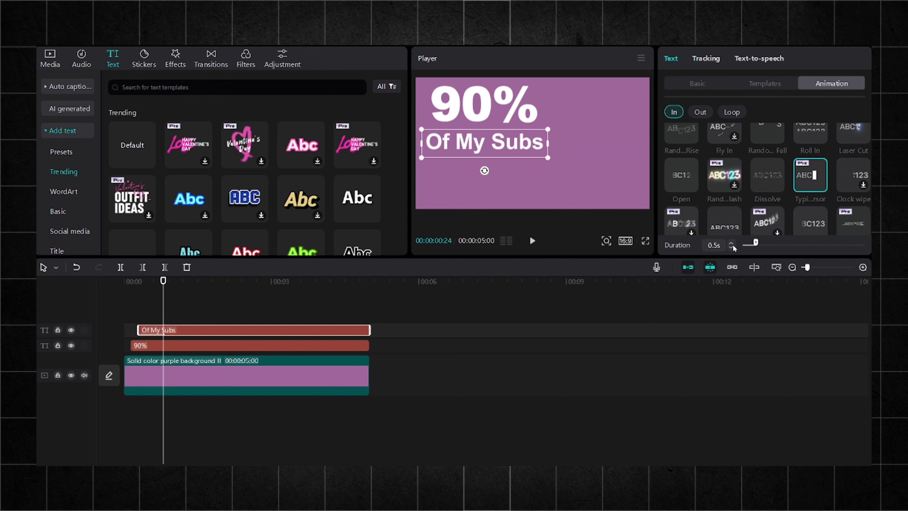
scroll(732, 244, "up", 4)
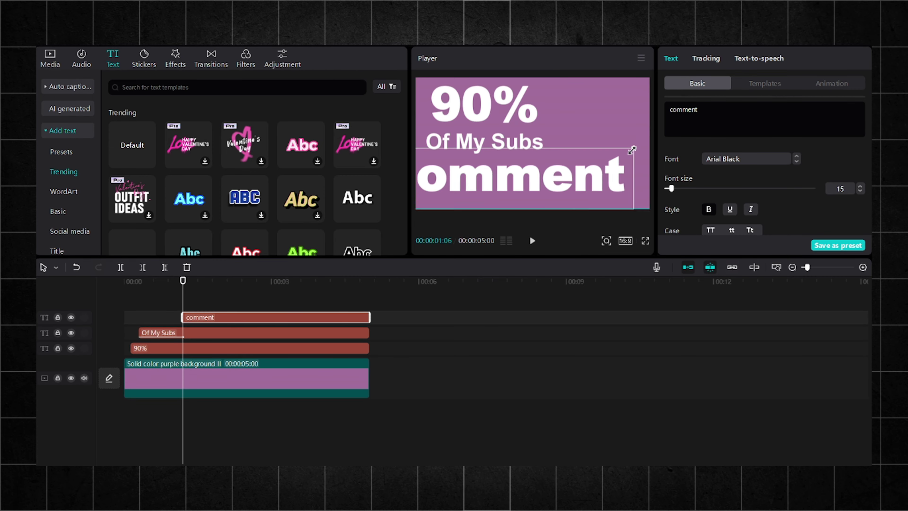
Shrink and nudge the 'comment' text into place, then put 0308.mp4 on a new top track.
left_click_drag(633, 209, 588, 189)
left_click_drag(587, 148, 567, 151)
left_click_drag(502, 173, 516, 171)
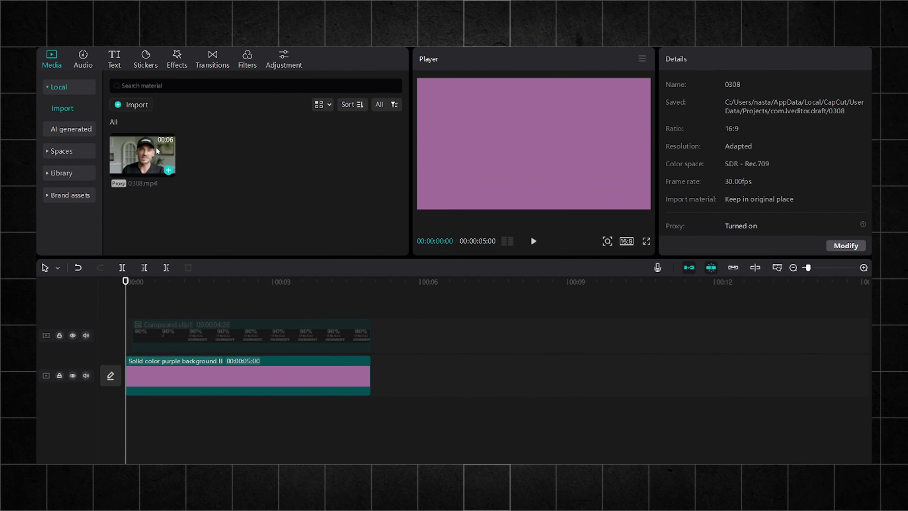
left_click_drag(157, 151, 125, 309)
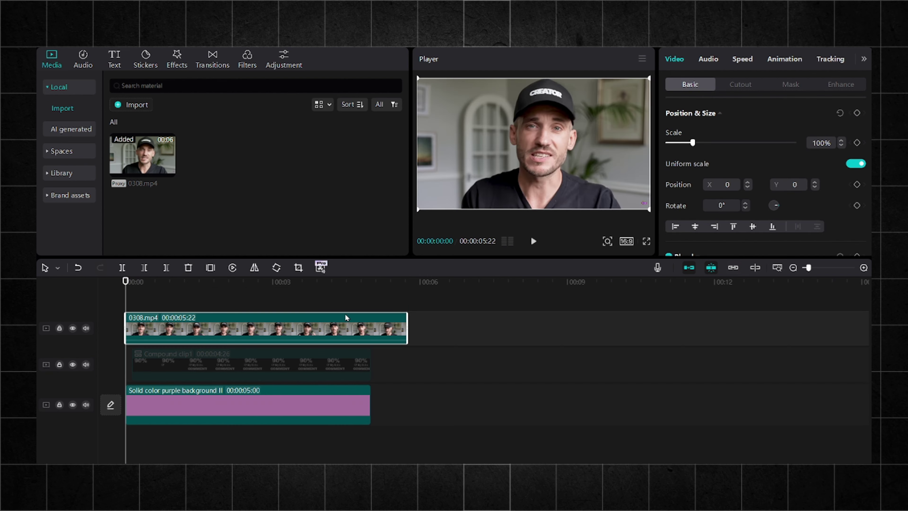
Trim 0308.mp4 to 5 seconds and apply Auto cutout to remove its background.
left_click_drag(407, 328, 372, 328)
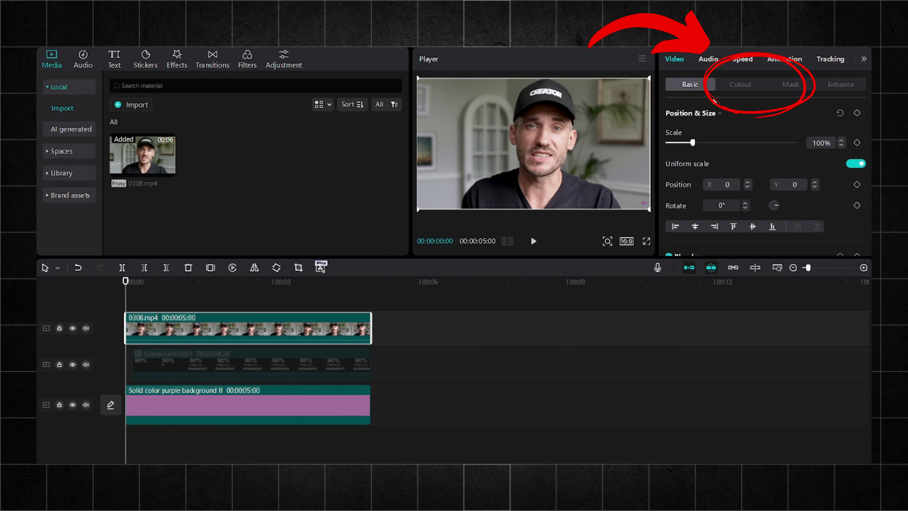
left_click(737, 89)
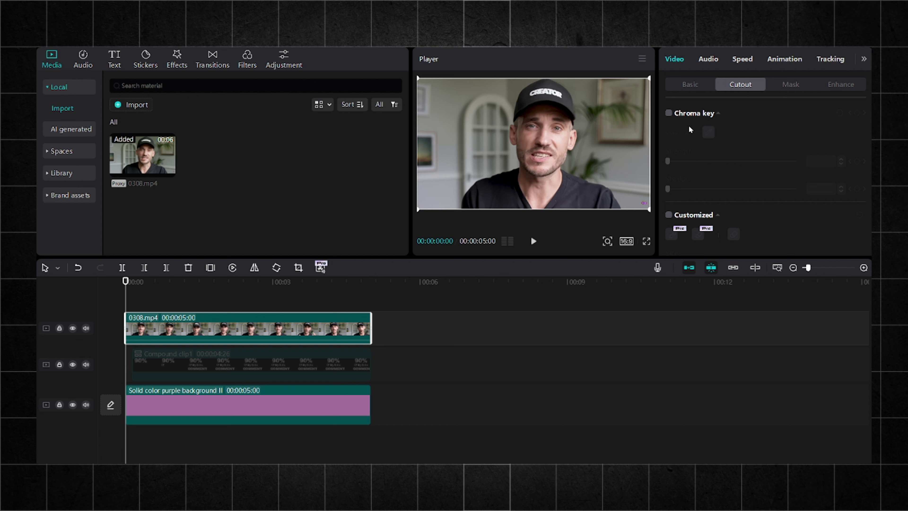
scroll(683, 147, "down", 3)
left_click(669, 229)
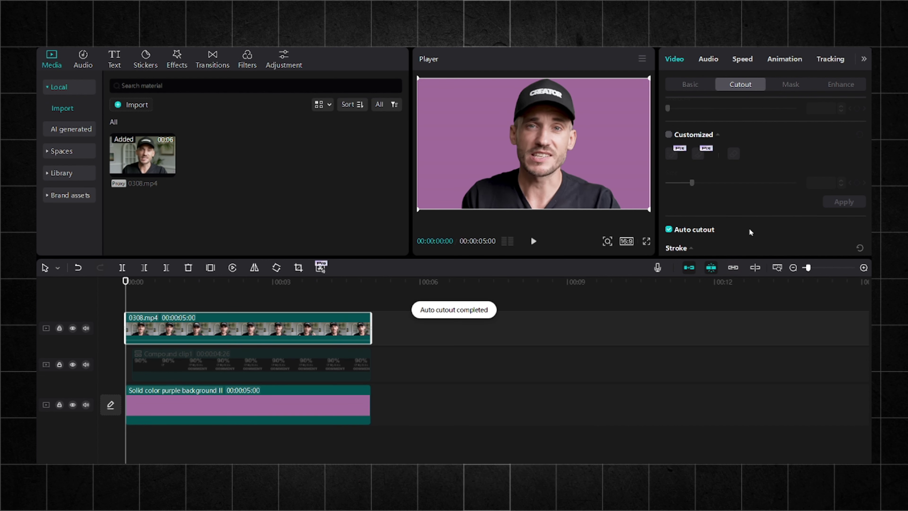
Move the cut-out presenter to the right side of the frame beside the text.
left_click(195, 363)
left_click_drag(200, 291, 214, 291)
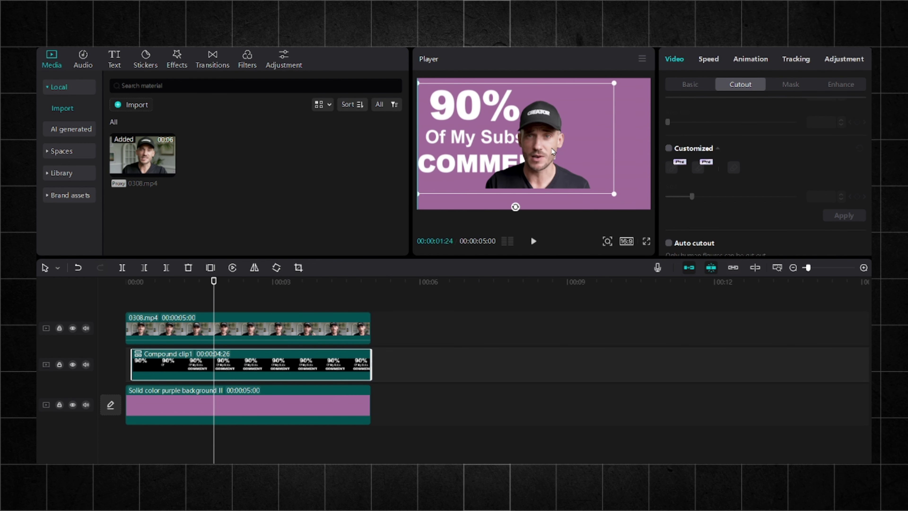
left_click_drag(540, 175, 600, 193)
left_click(488, 167)
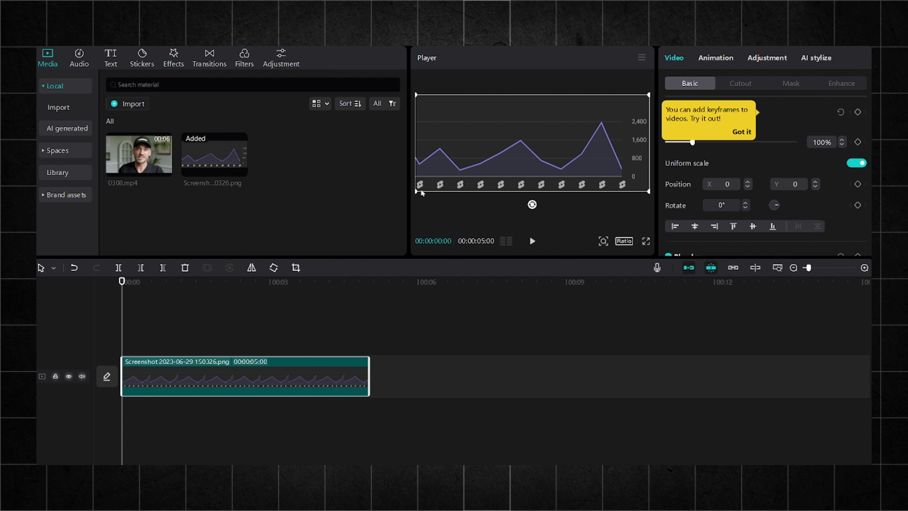
Set the canvas to 16:9 and reposition the enlarged graph to fill the frame.
left_click_drag(418, 193, 417, 193)
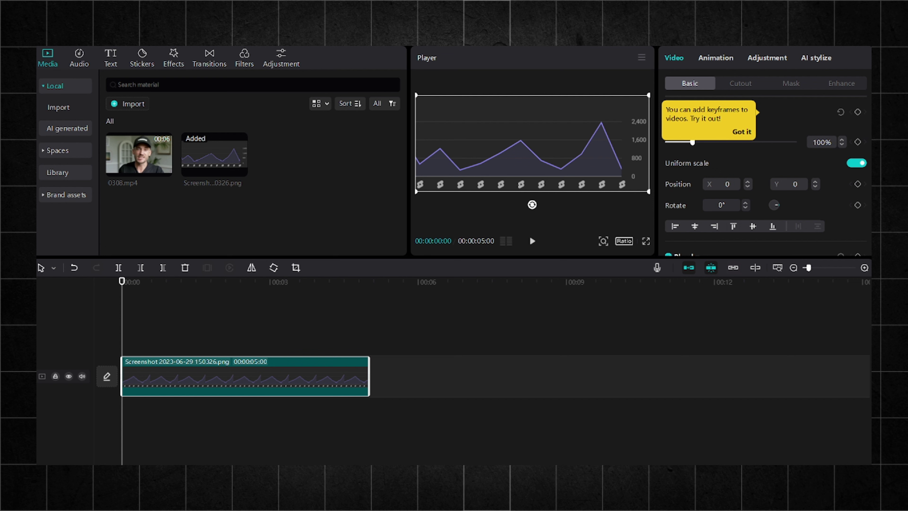
left_click(624, 241)
left_click(640, 283)
scroll(566, 187, "up", 5)
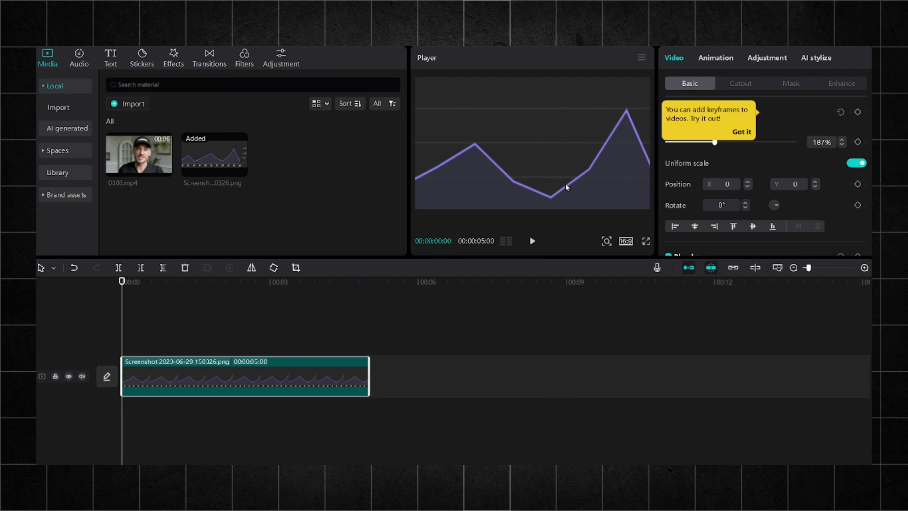
left_click_drag(604, 201, 625, 165)
Lower the graph's blend opacity to 70%.
scroll(792, 203, "down", 4)
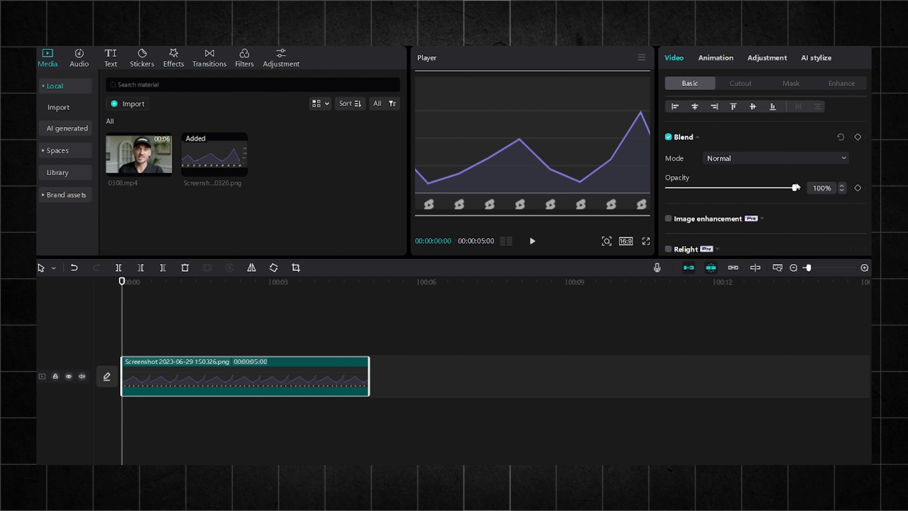
left_click(821, 190)
type("76")
key("Return")
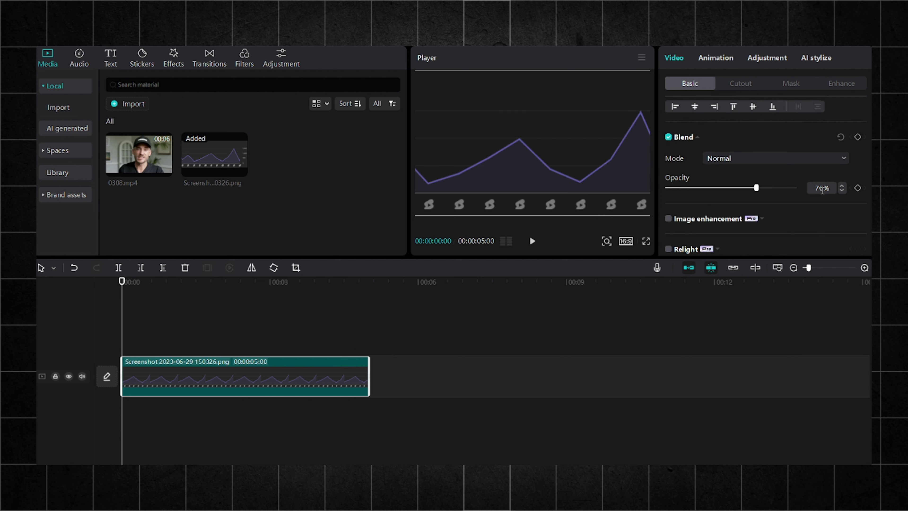
left_click(172, 65)
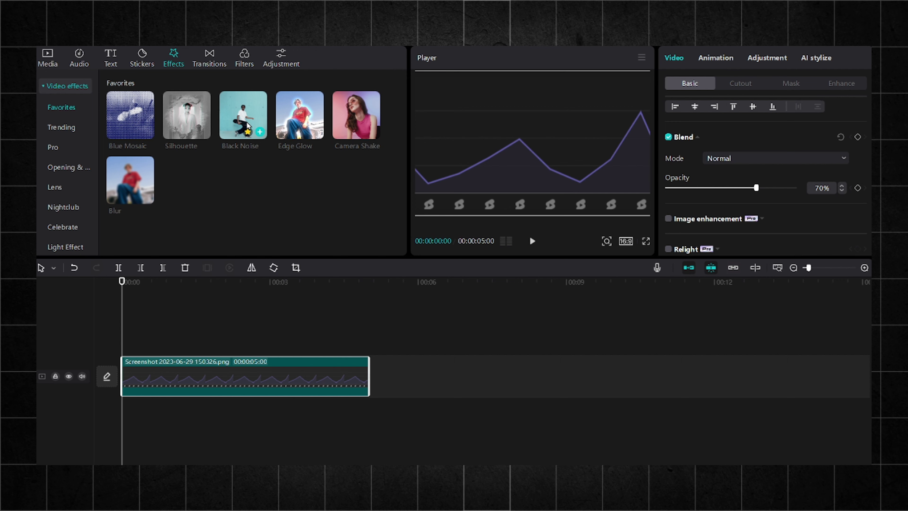
Apply the Black Noise effect to the graph clip and return to the timeline start.
left_click(259, 131)
left_click(135, 317)
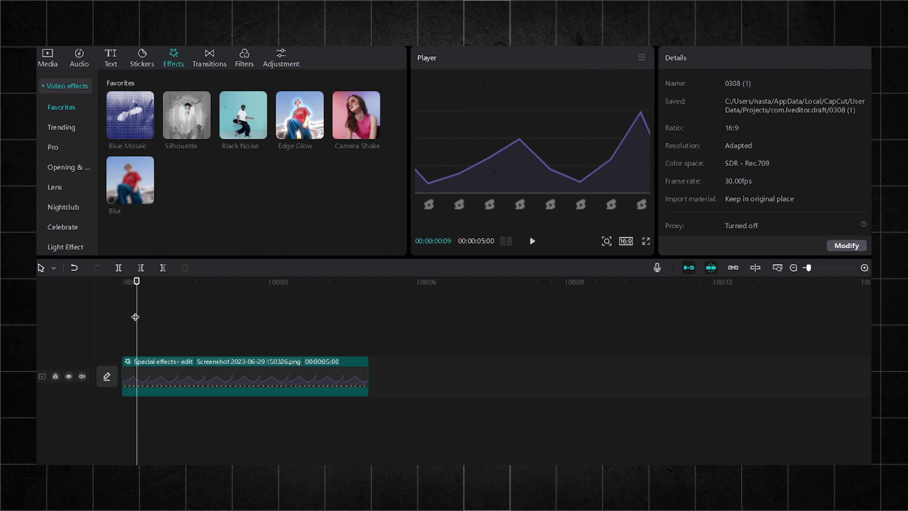
left_click(122, 283)
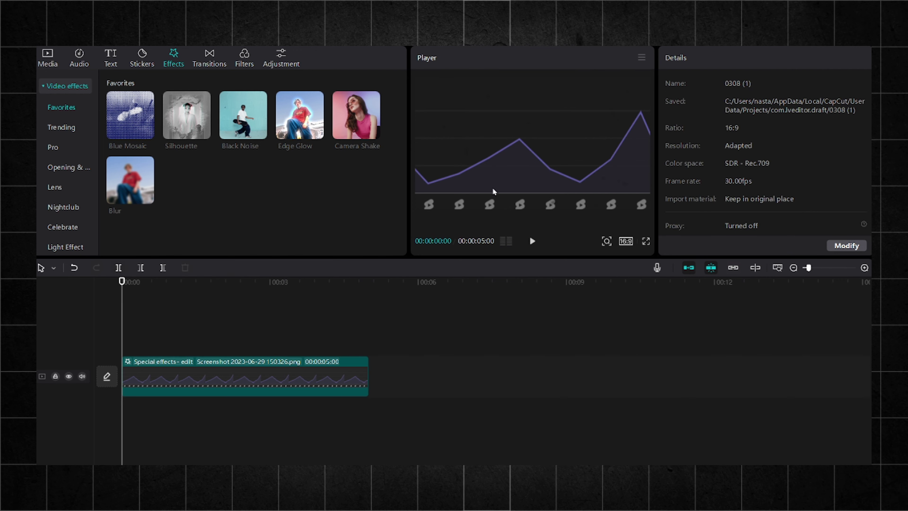
Raise the graph clip's brightness to 20 in the Basic adjustments.
left_click(303, 388)
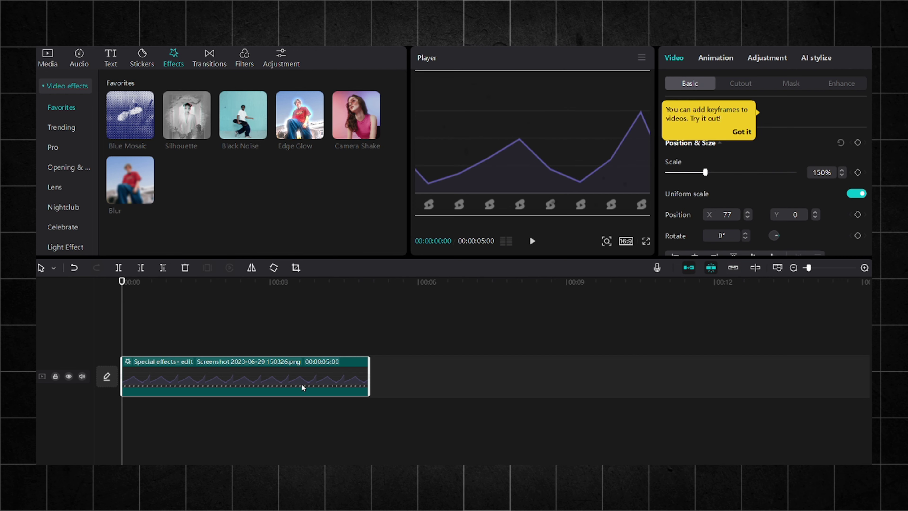
left_click(756, 62)
scroll(733, 140, "down", 6)
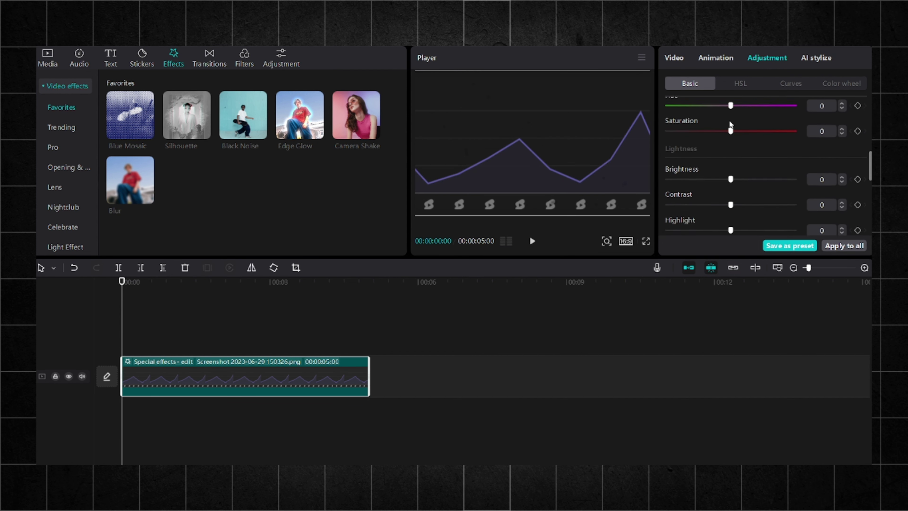
type("0")
key("Return")
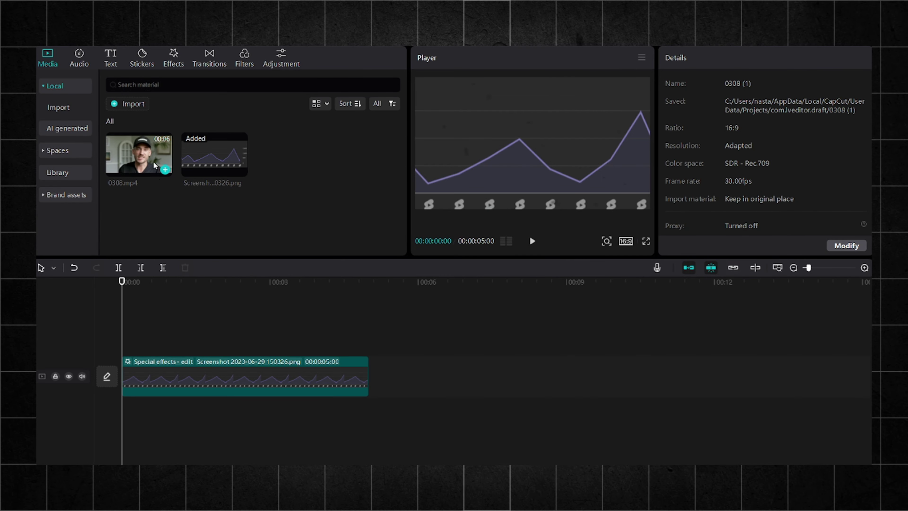
Place 0308.mp4 above the graph, trim it to 5 seconds, auto-cutout its background, and shrink it top-right.
left_click_drag(154, 165, 126, 335)
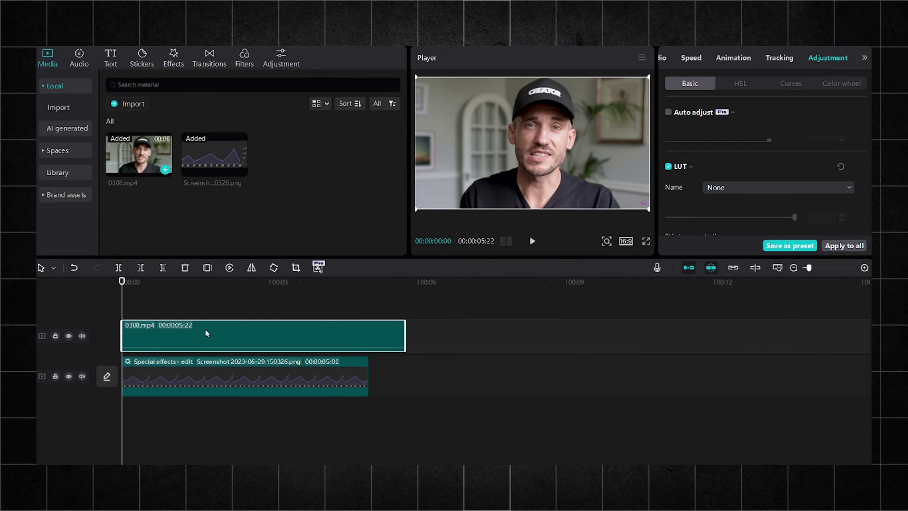
left_click_drag(409, 333, 368, 332)
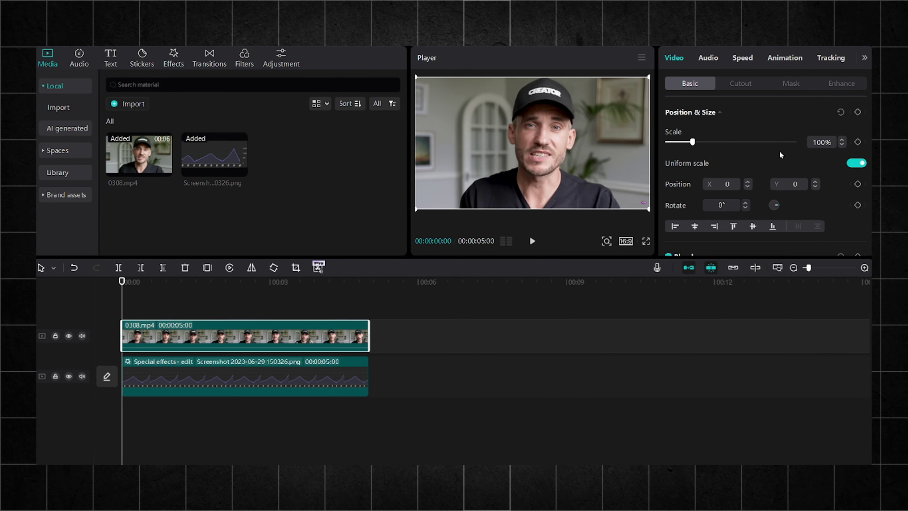
left_click(738, 84)
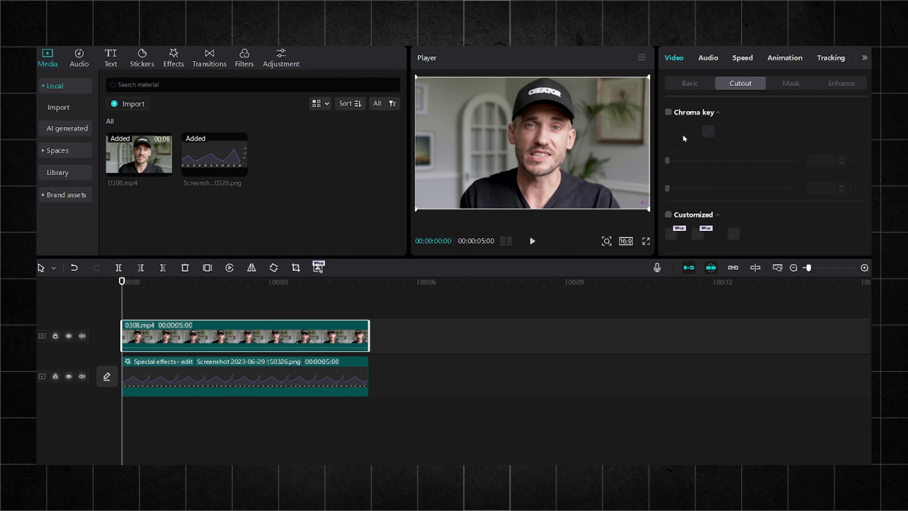
scroll(683, 138, "down", 3)
left_click(668, 229)
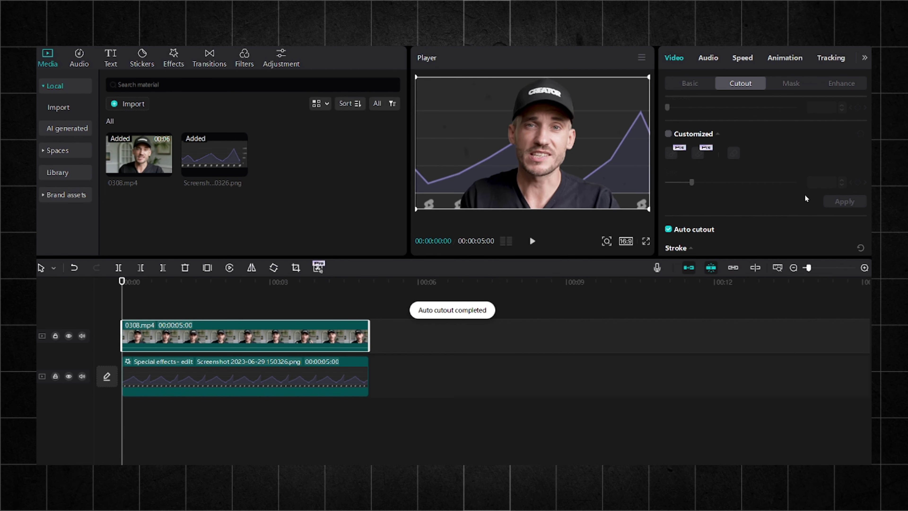
left_click_drag(648, 210, 633, 107)
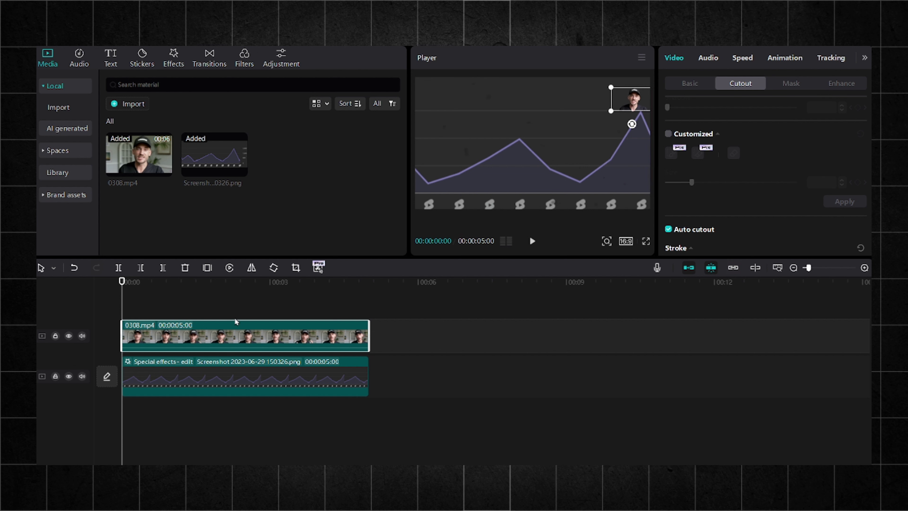
Keyframe the presenter's position at 0 and at 1:10, moving it down to the chart's middle.
left_click(690, 84)
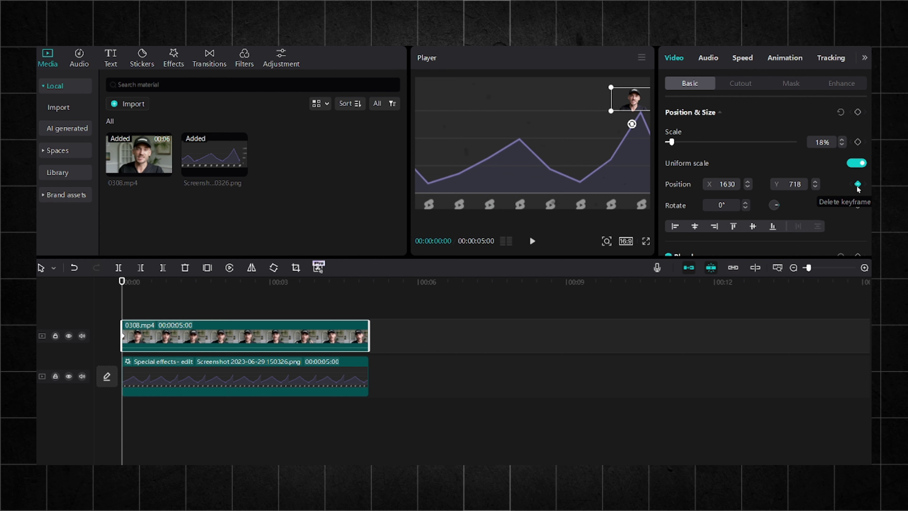
key("shift+Right")
key("shift+Right")
key("shift+Right")
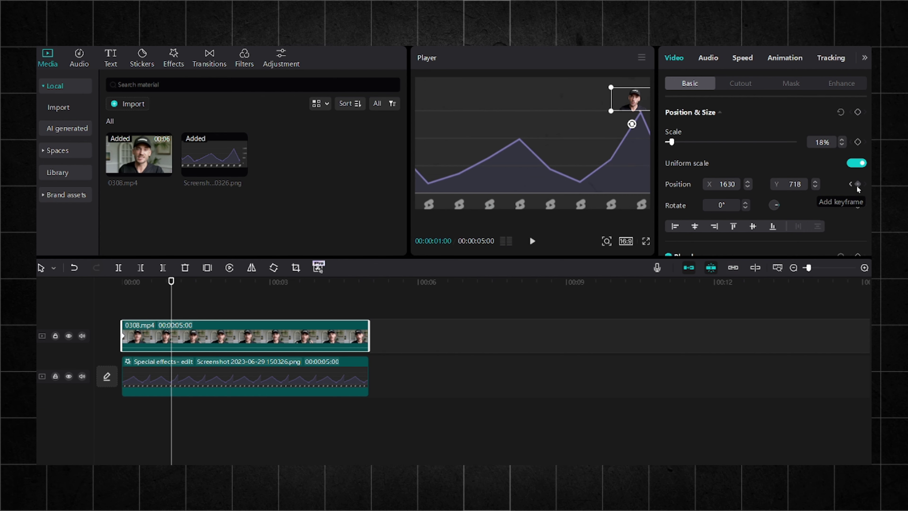
key("shift+Right")
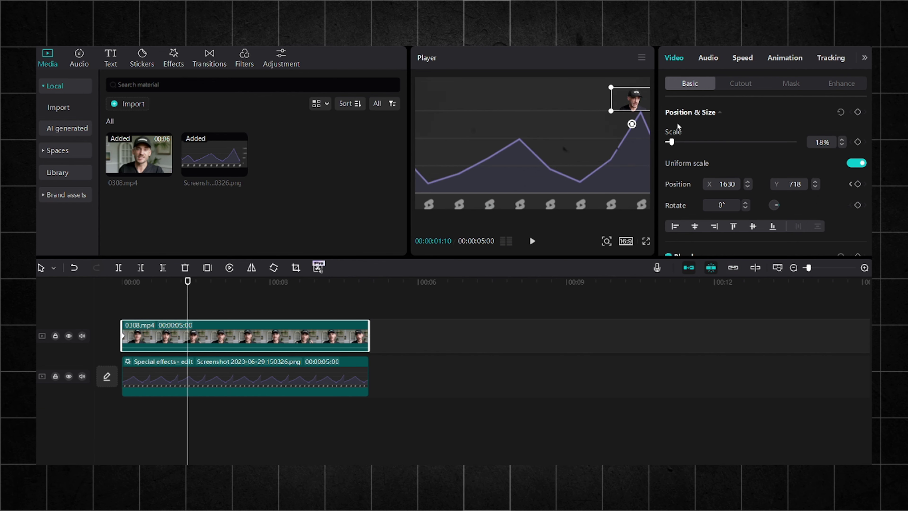
left_click_drag(638, 104, 586, 175)
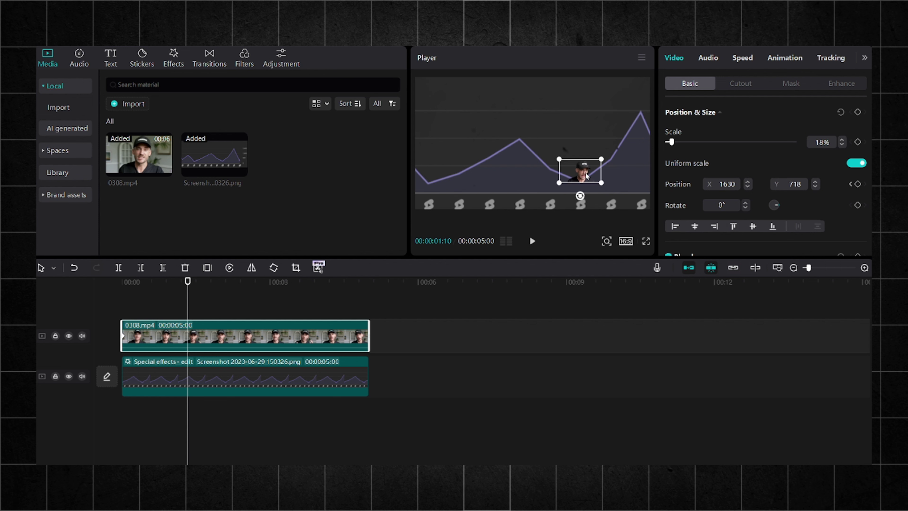
Show the clip's keyframe animation lanes and inspect the Y and X position graphs.
right_click(213, 338)
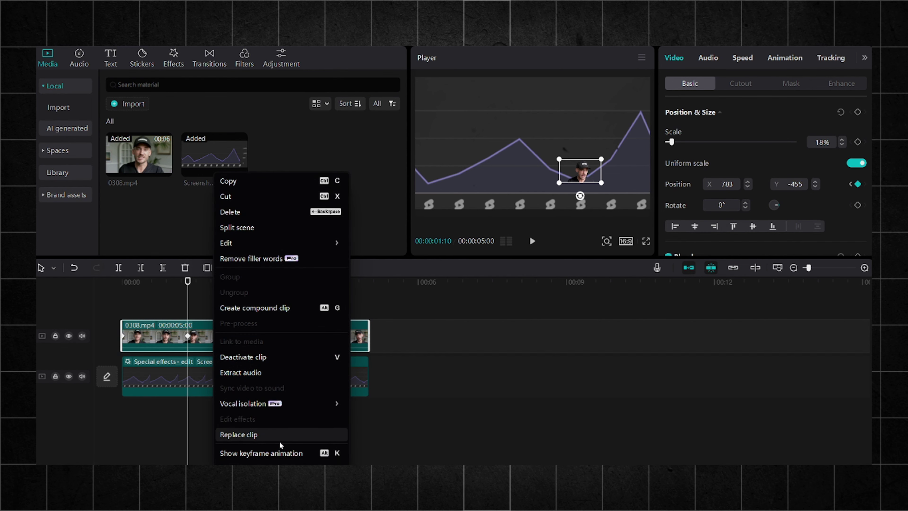
left_click(280, 453)
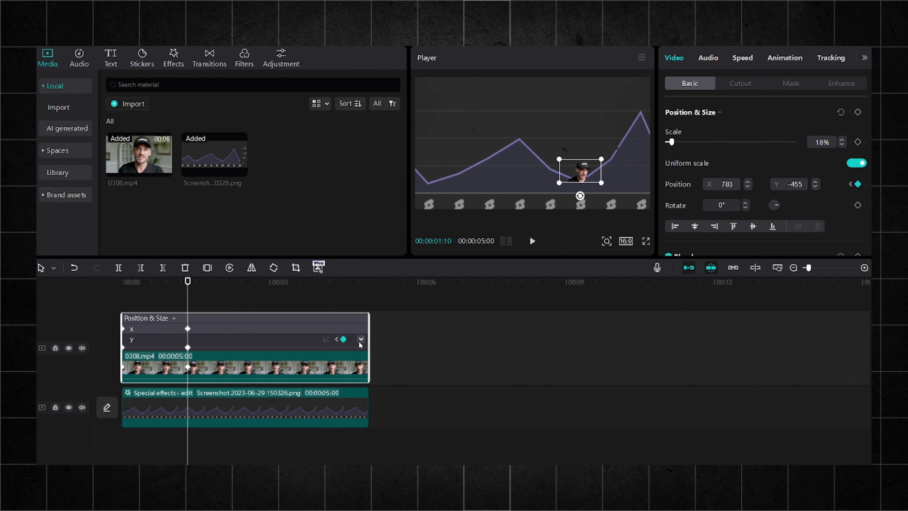
left_click(360, 340)
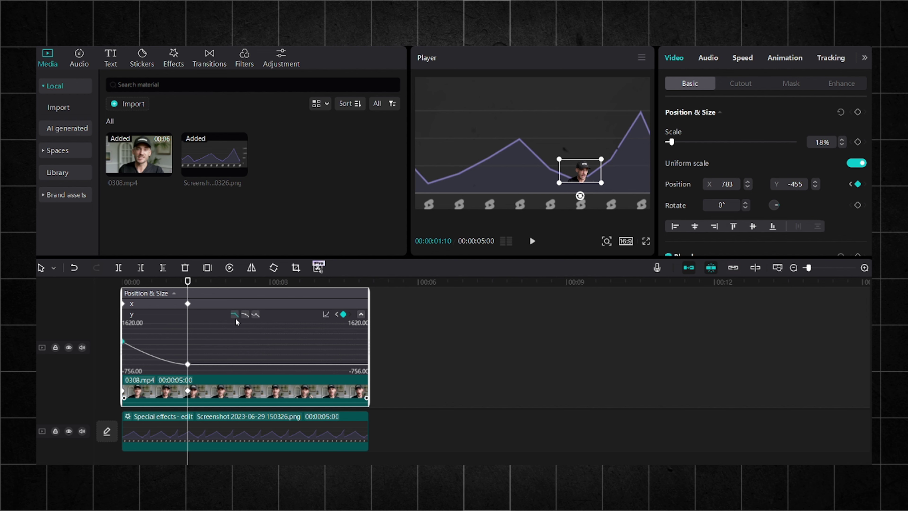
left_click(245, 303)
right_click(250, 303)
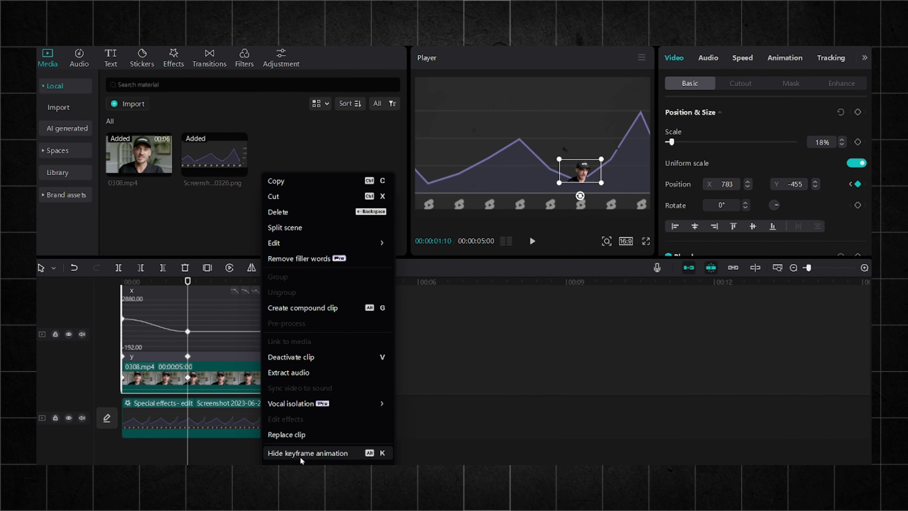